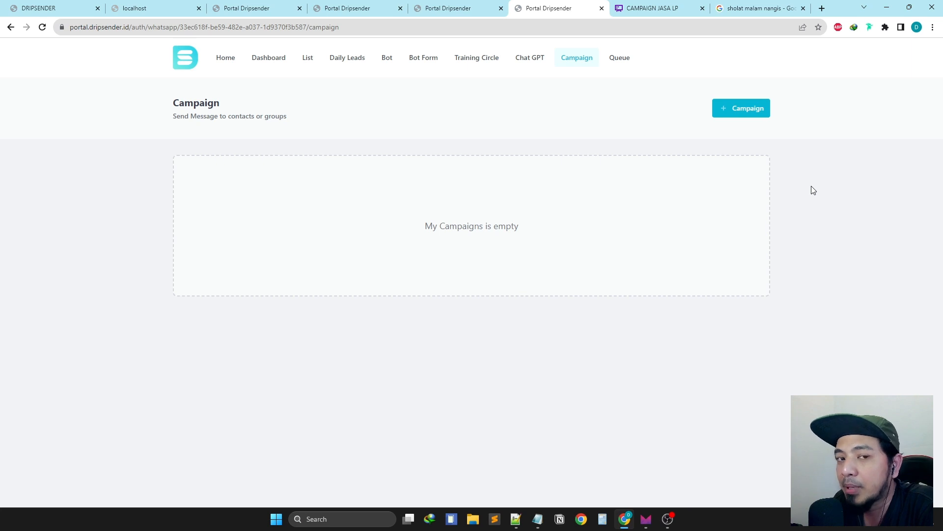
Start a new campaign and set its type to Group.
left_click(750, 117)
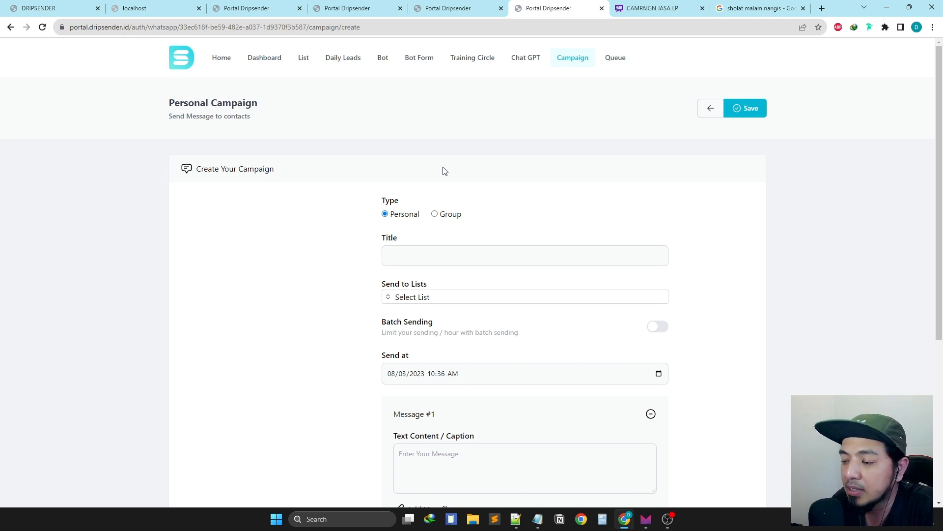
left_click(435, 215)
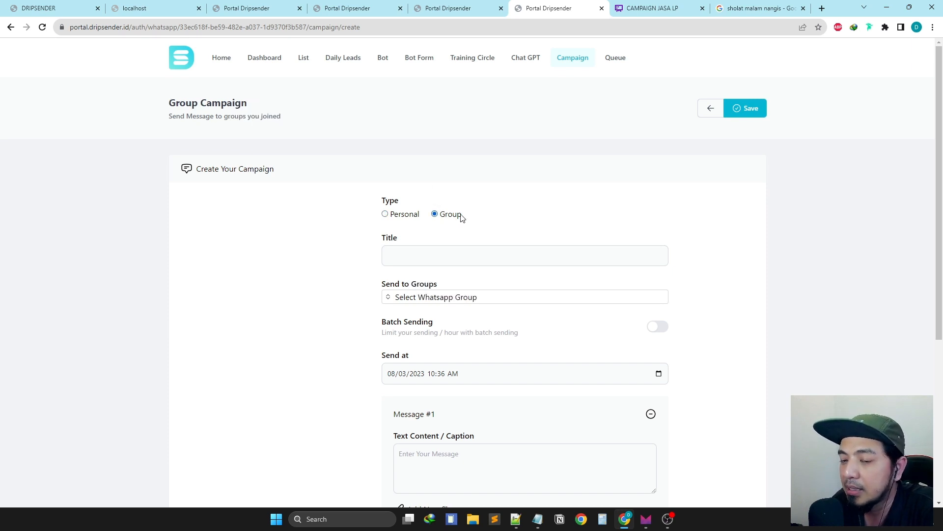
Try adding the WhatsApp groups BINCANG BINCANG BARENG 11, GROUP DITUTUP, TFT, Webinar Landingpage (1) and BINCANG BINCANG BARENG 6 as recipients, and clear the selection.
scroll(461, 217, "down", 2)
left_click(524, 198)
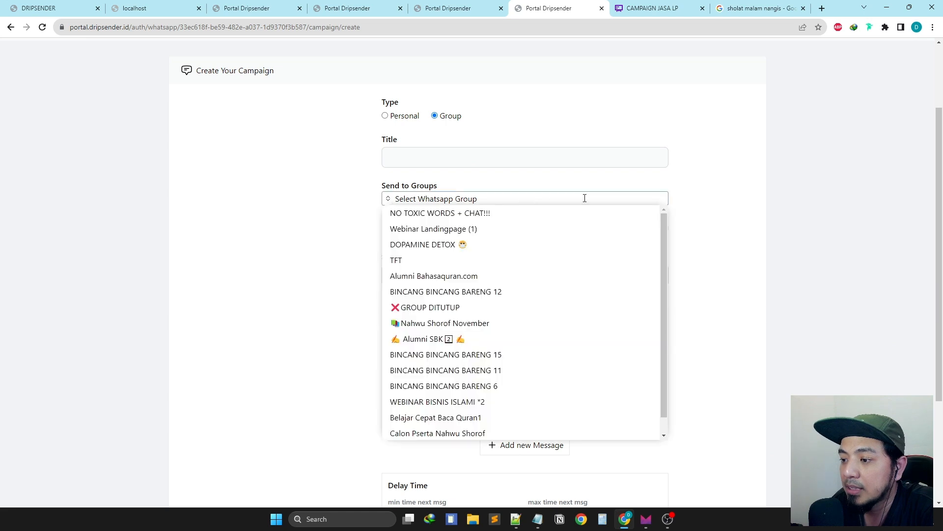
scroll(575, 344, "down", 1)
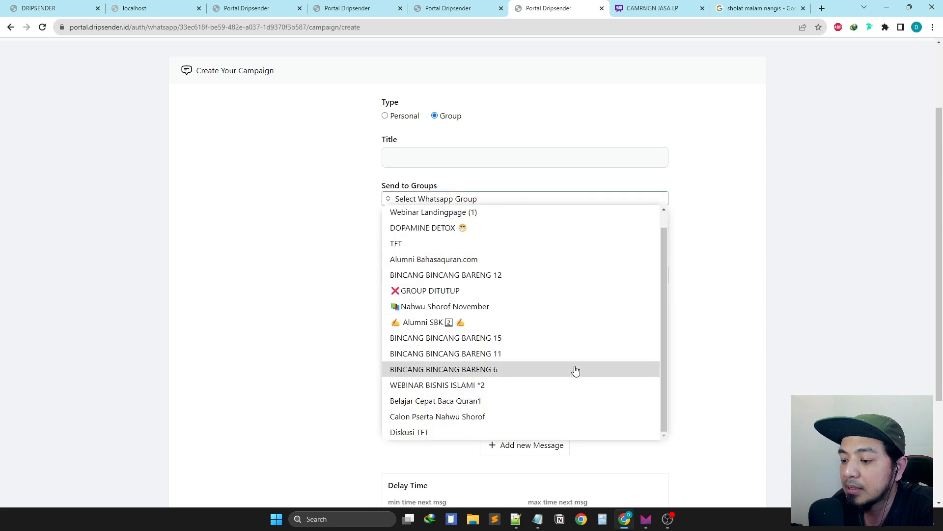
left_click(579, 354)
left_click(570, 304)
left_click(564, 256)
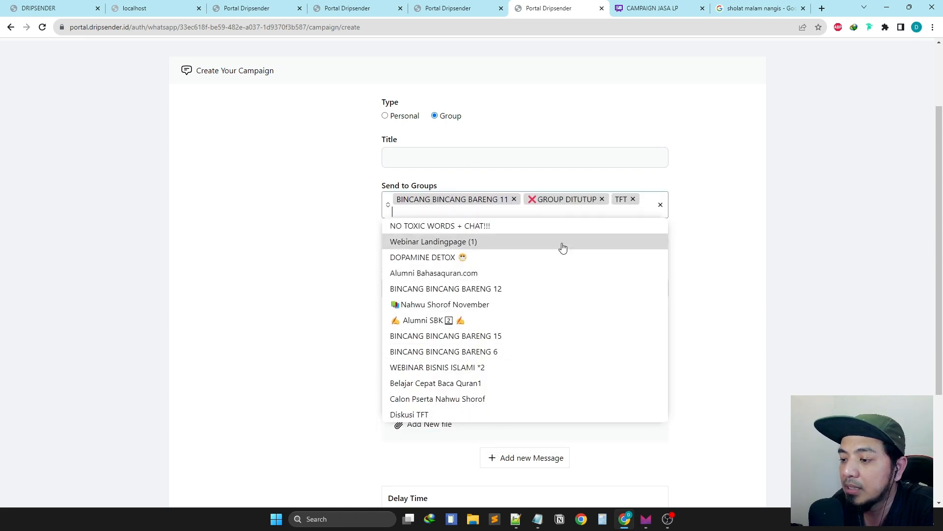
left_click(563, 248)
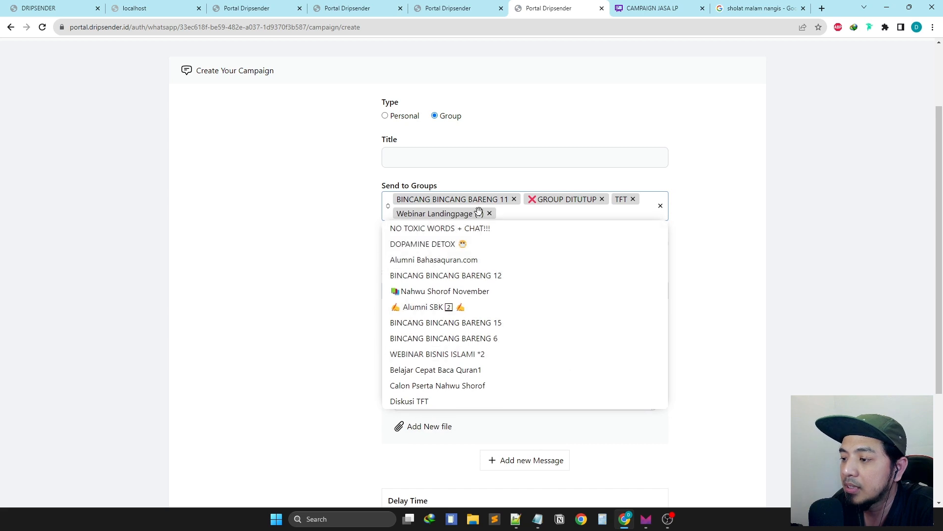
left_click(505, 337)
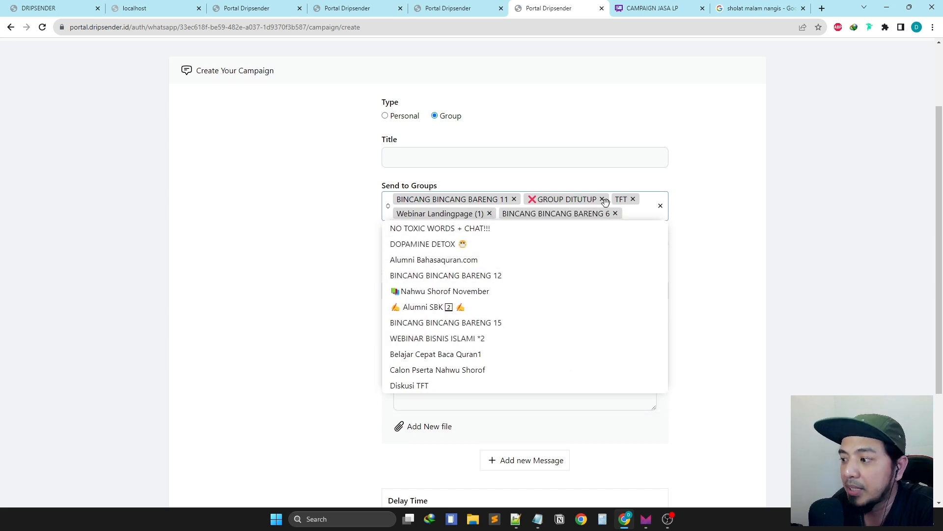
left_click(659, 206)
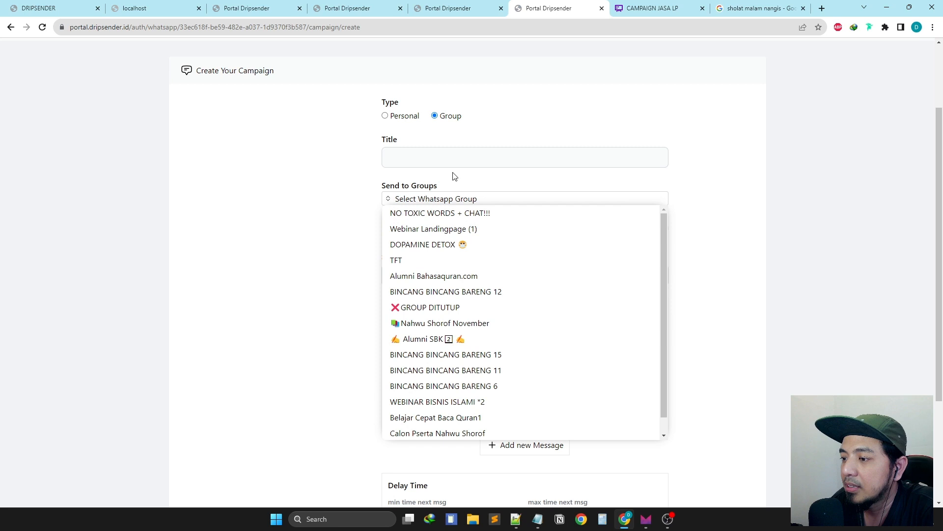
left_click(426, 179)
Switch the campaign type to Personal and title it "Campaign 1".
scroll(491, 354, "down", 2)
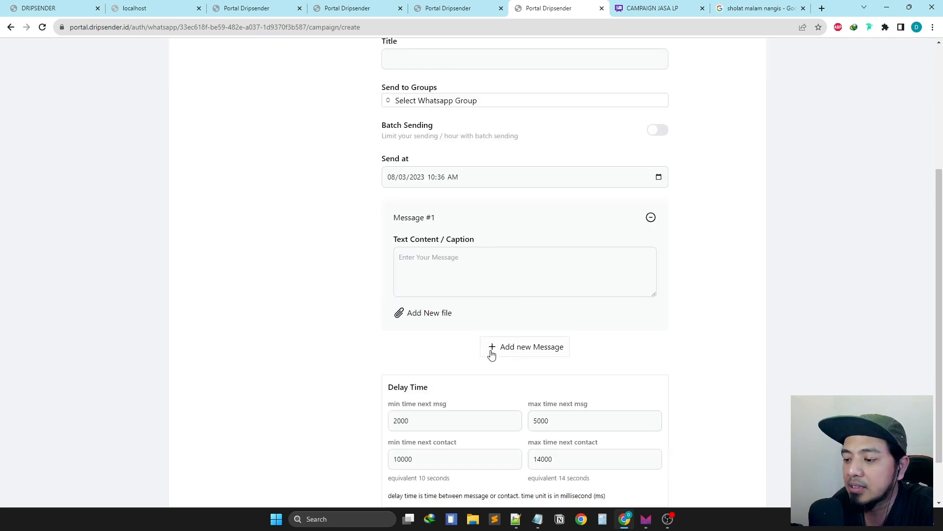
scroll(510, 280, "down", 1)
scroll(508, 246, "up", 5)
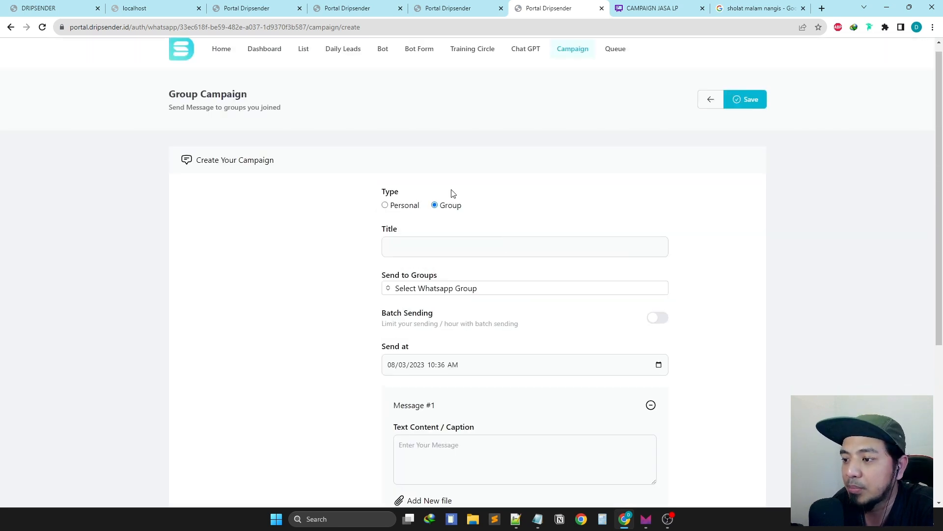
scroll(442, 206, "down", 5)
scroll(472, 236, "up", 5)
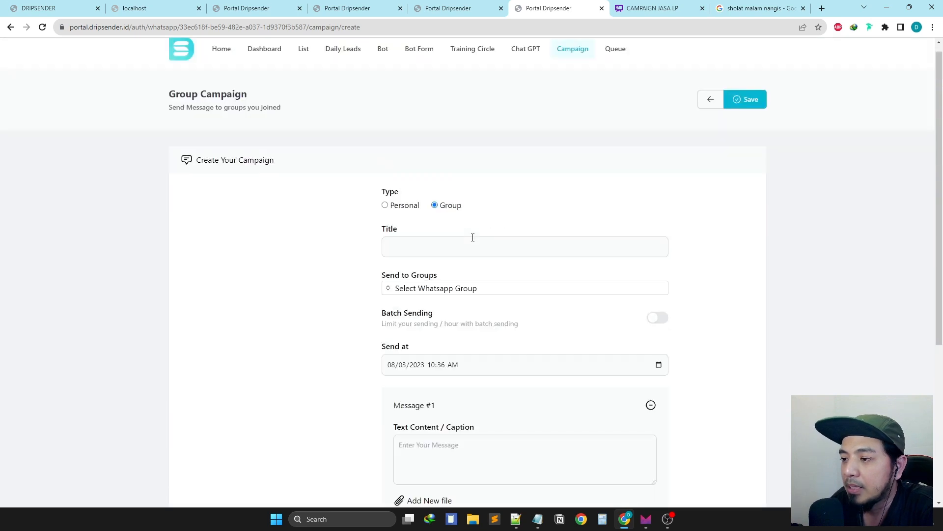
left_click(407, 207)
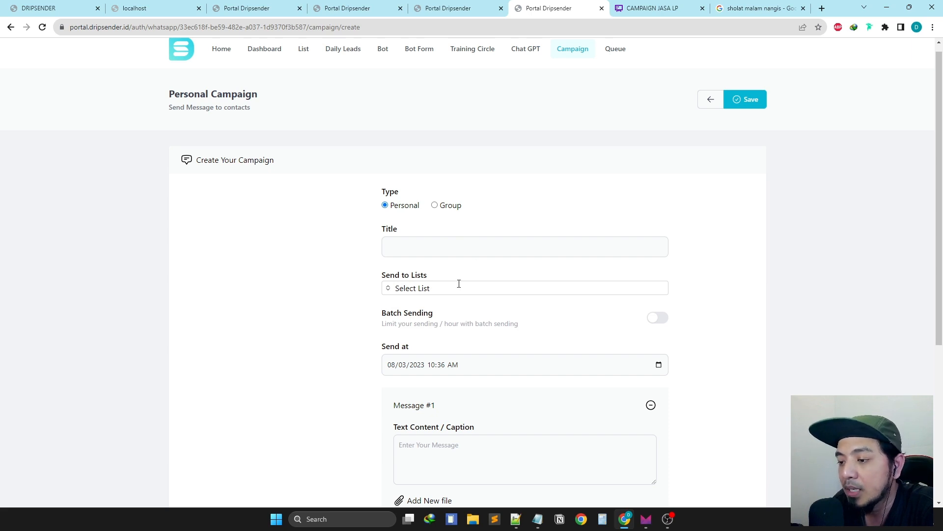
left_click(447, 252)
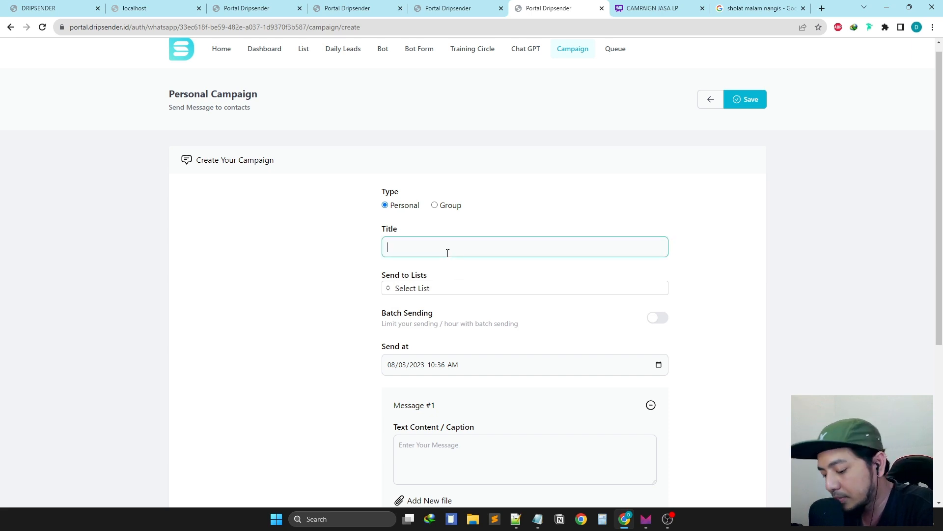
type("Cama")
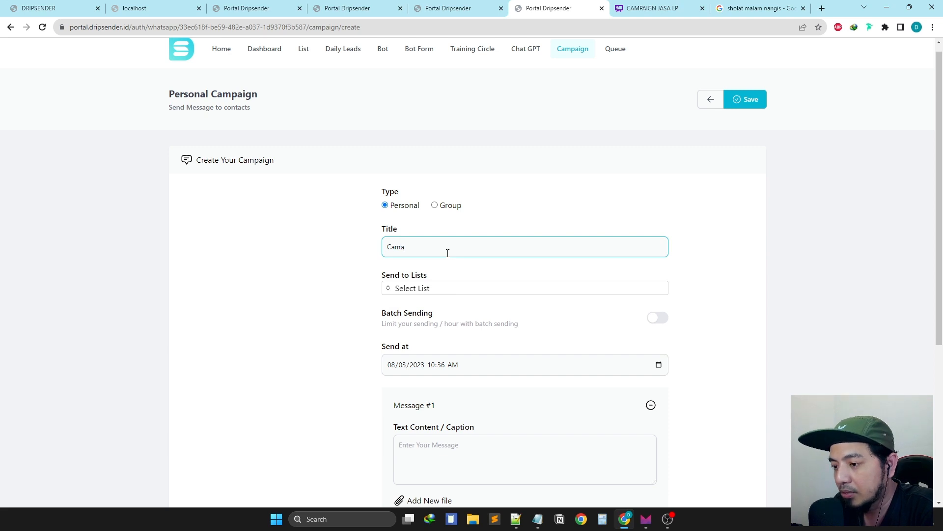
key("BackSpace")
type("paign")
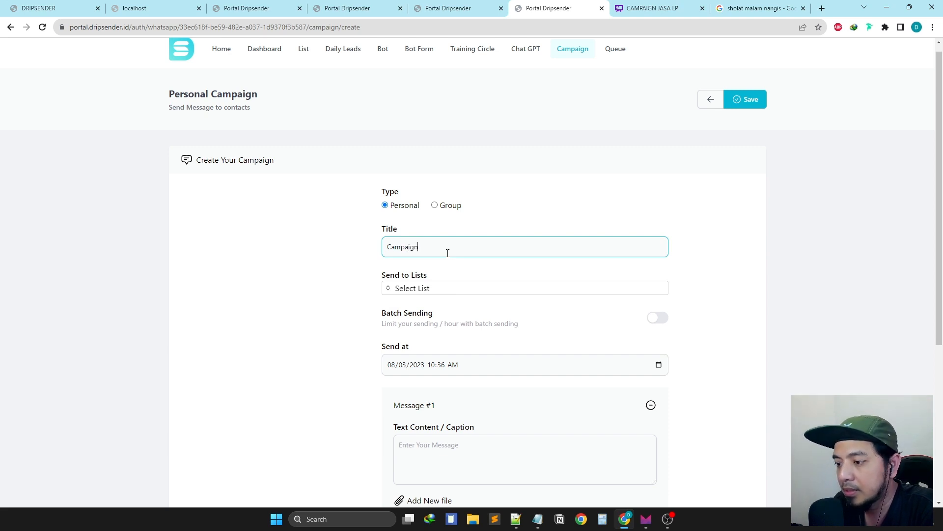
type(" 1")
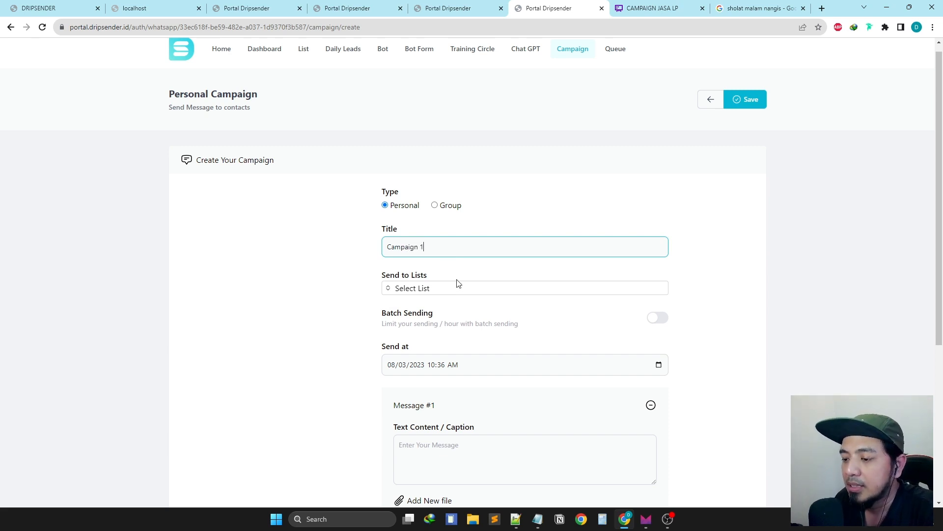
Add the contact lists Database Contoh and Data 1 as the campaign's recipients.
left_click(467, 289)
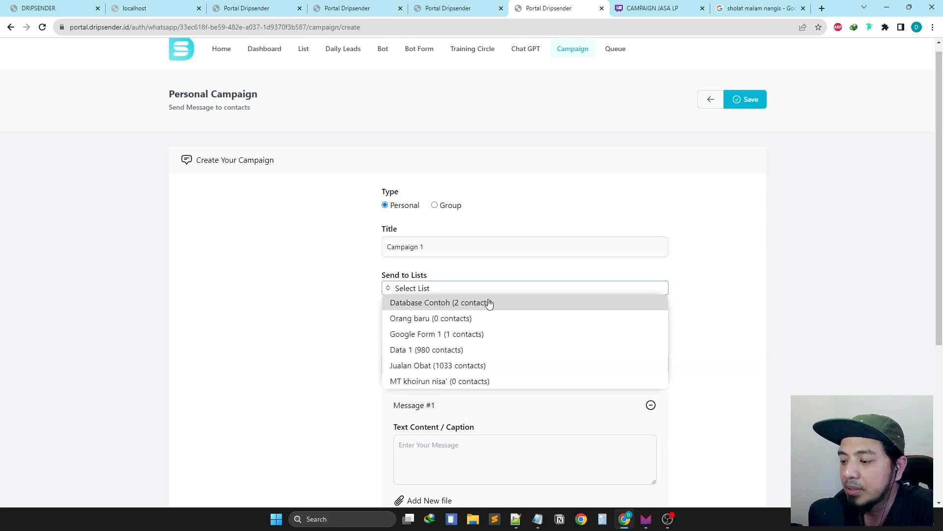
left_click(509, 303)
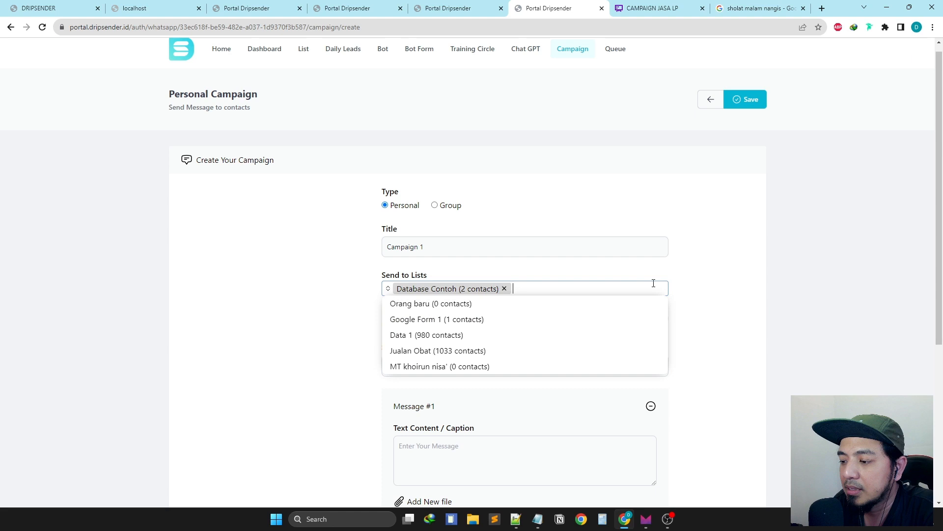
left_click(710, 282)
left_click(576, 290)
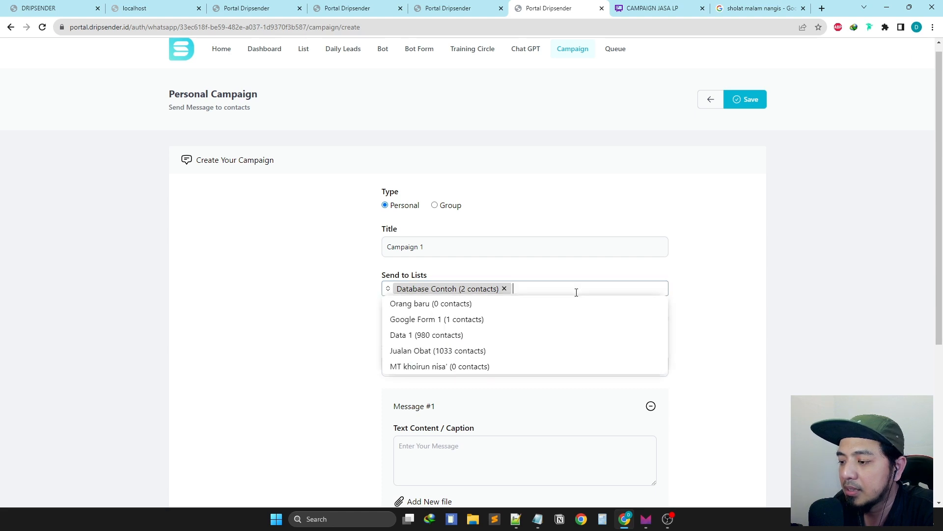
left_click(514, 343)
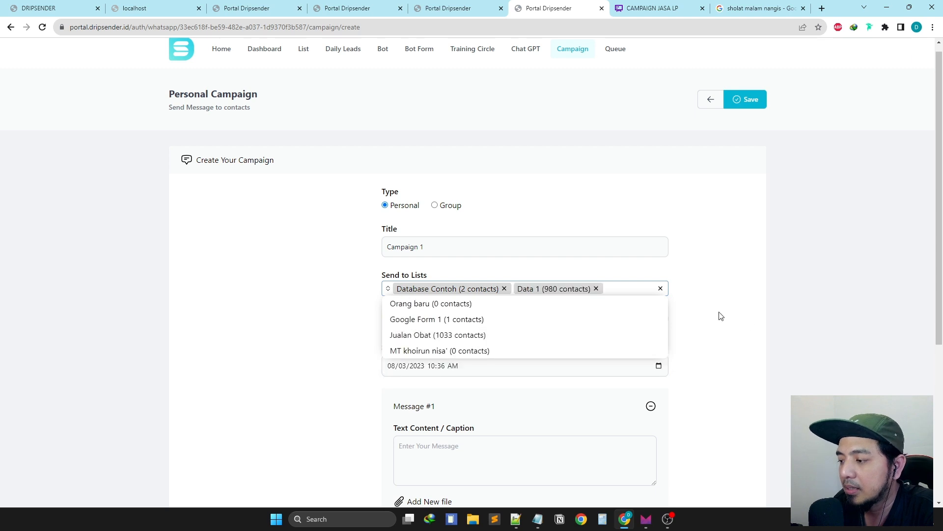
left_click(704, 311)
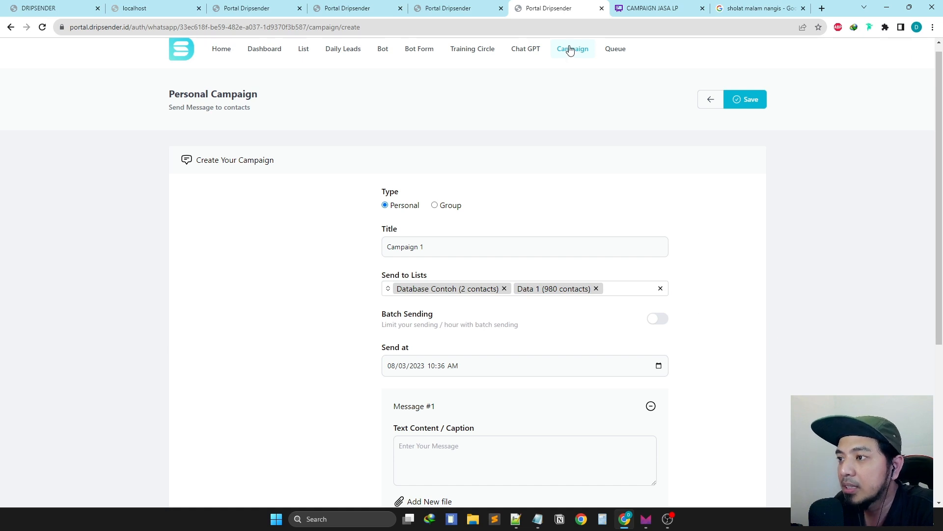
View the contact lists overview in the other open portal page and return to the campaign form.
left_click(458, 8)
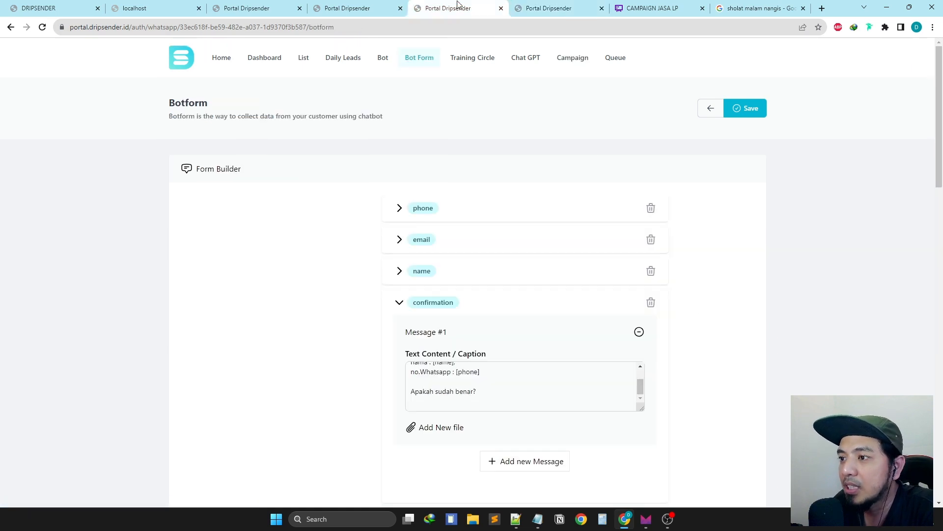
left_click(307, 63)
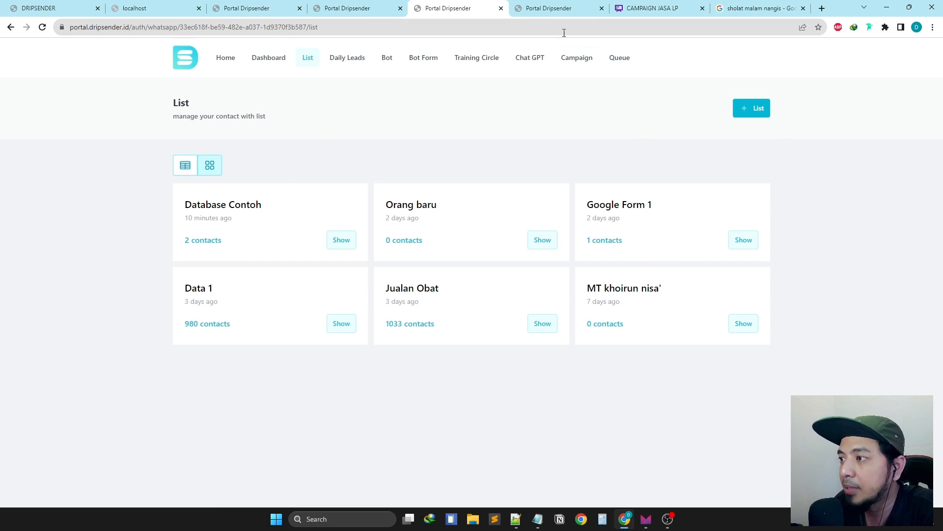
left_click(554, 10)
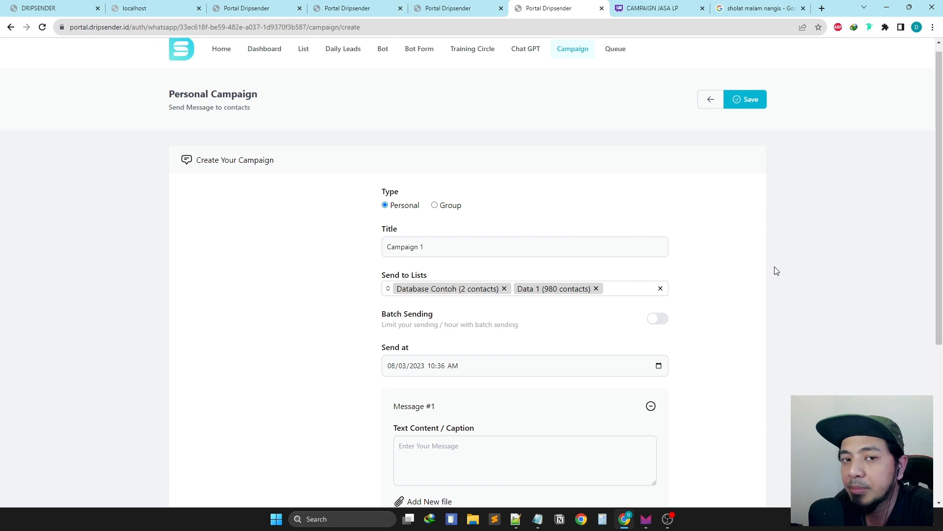
Turn on Batch Sending and add a second batch to the sending schedule.
scroll(754, 269, "down", 2)
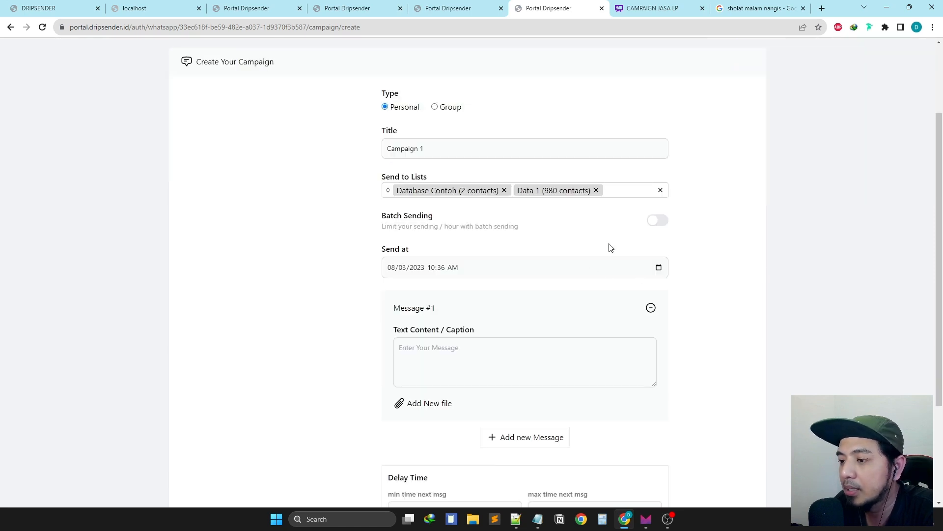
left_click(663, 225)
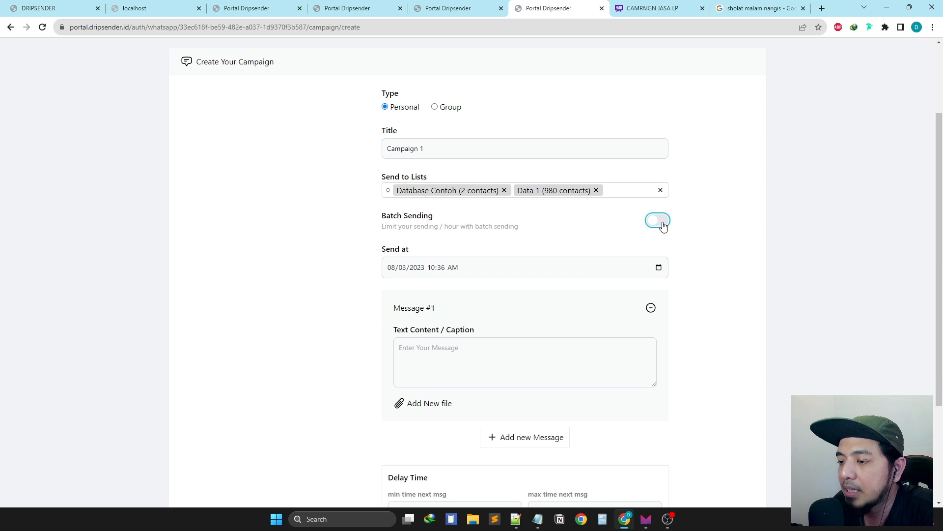
left_click(663, 224)
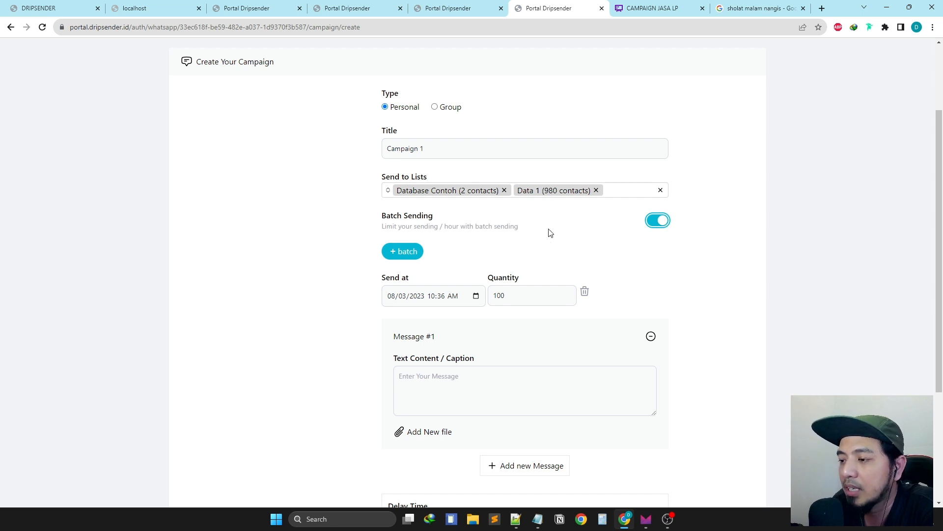
scroll(547, 231, "down", 2)
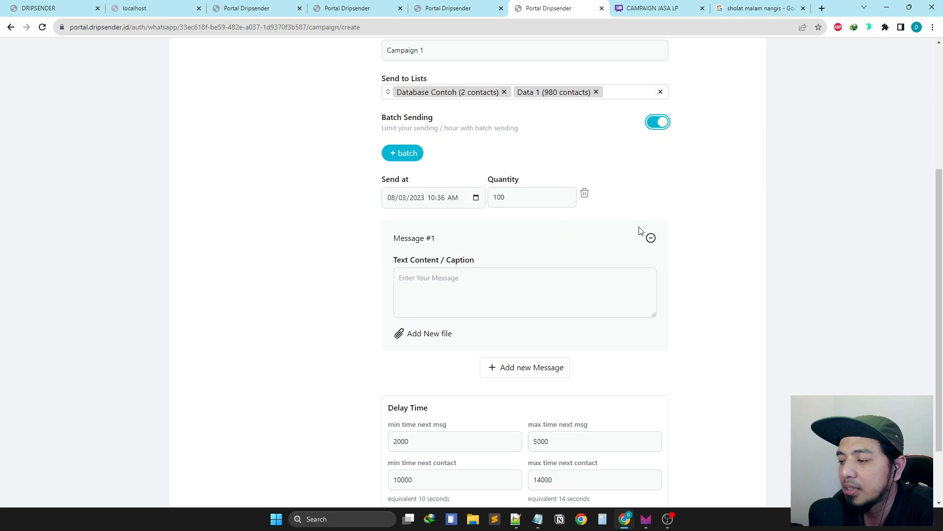
left_click(413, 164)
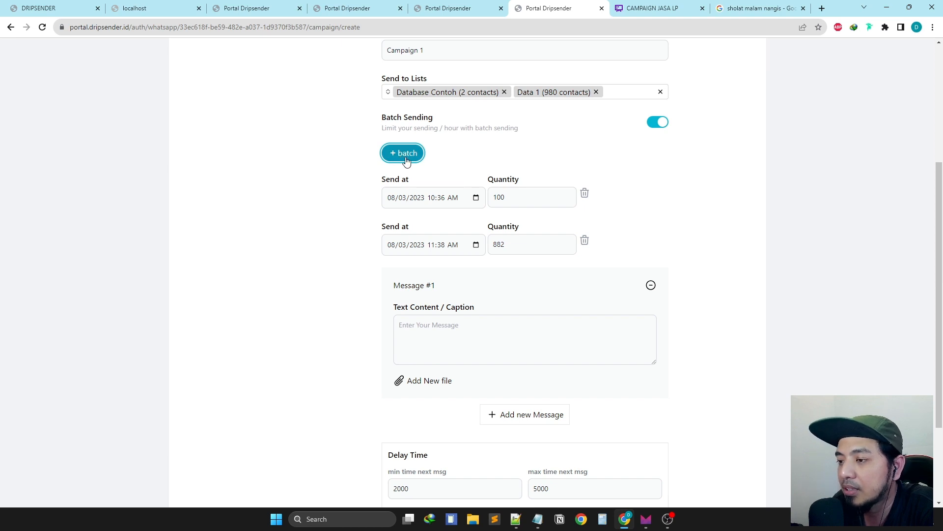
left_click(407, 158)
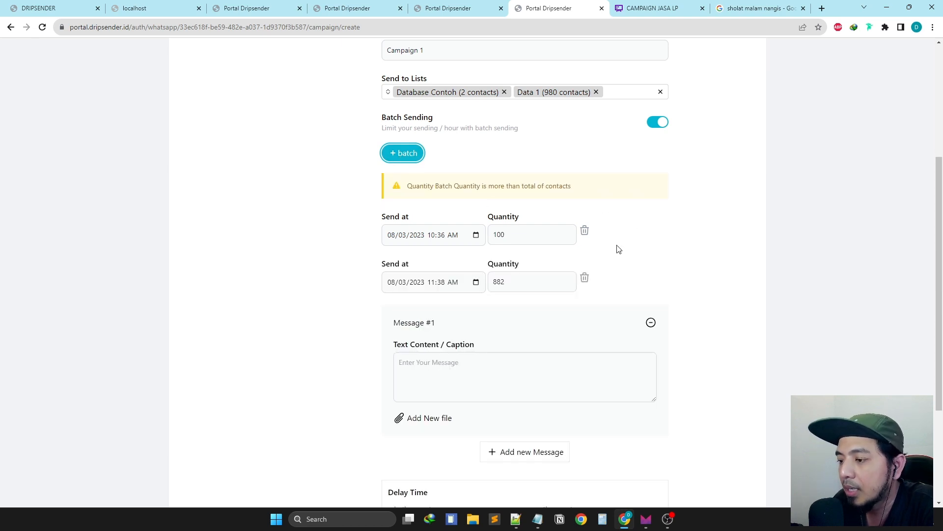
Examine the first batch's send time and quantity, and the message and delay settings further down the form.
scroll(592, 246, "up", 1)
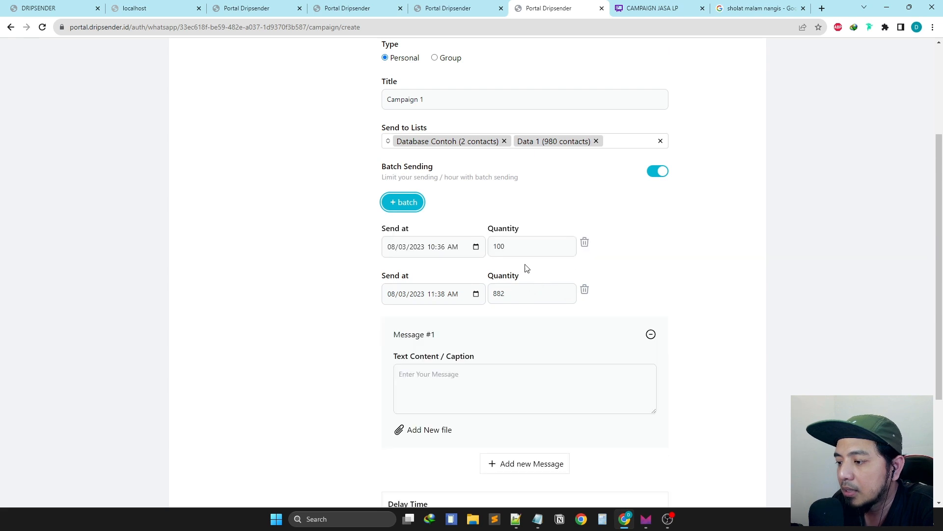
left_click_drag(511, 246, 492, 247)
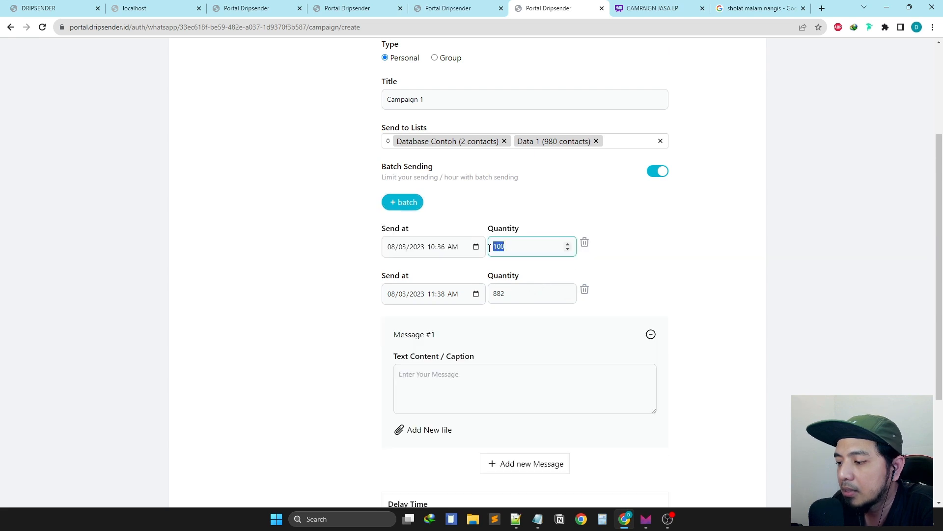
left_click(445, 247)
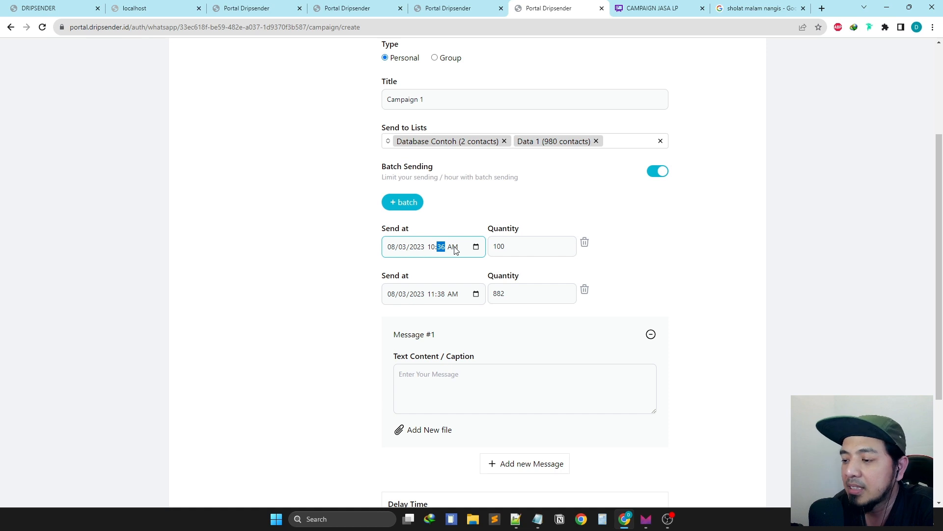
left_click(522, 250)
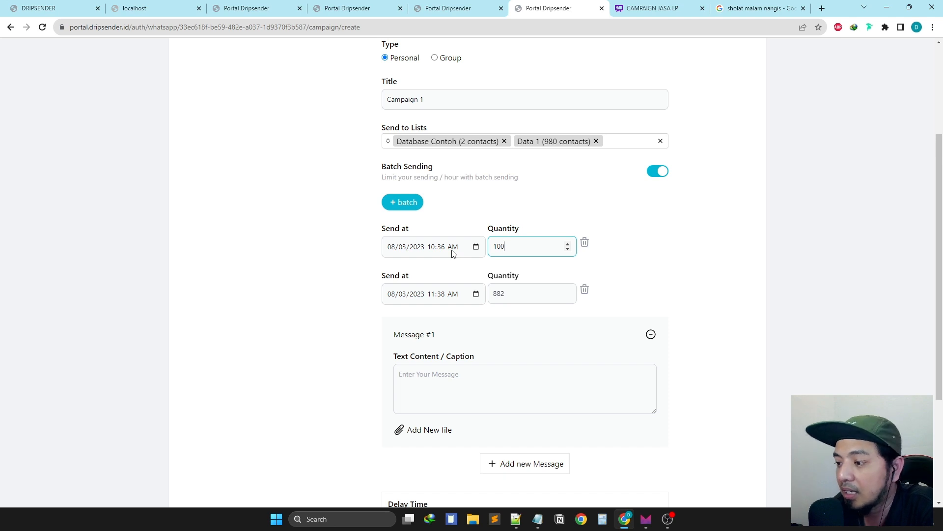
scroll(762, 312, "down", 4)
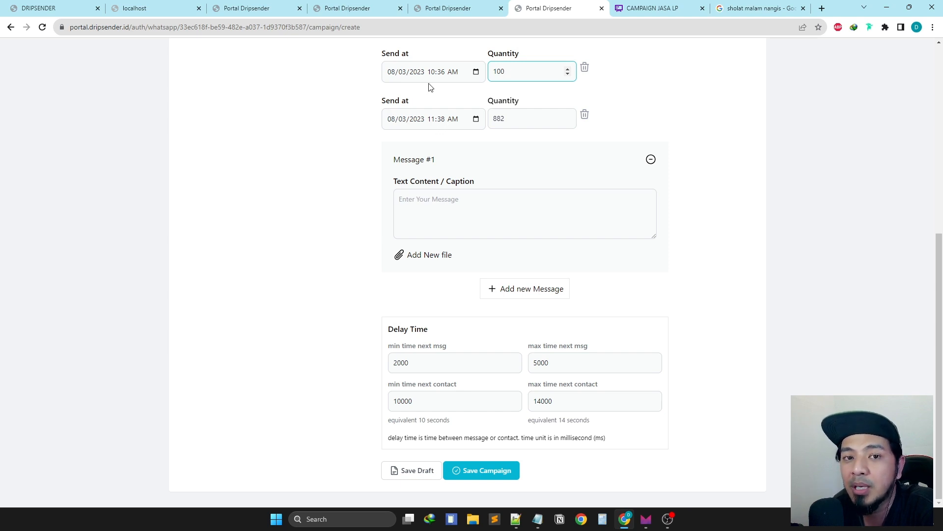
Set the first batch's send time to 11:40 AM and its quantity to 200.
scroll(702, 125, "up", 2)
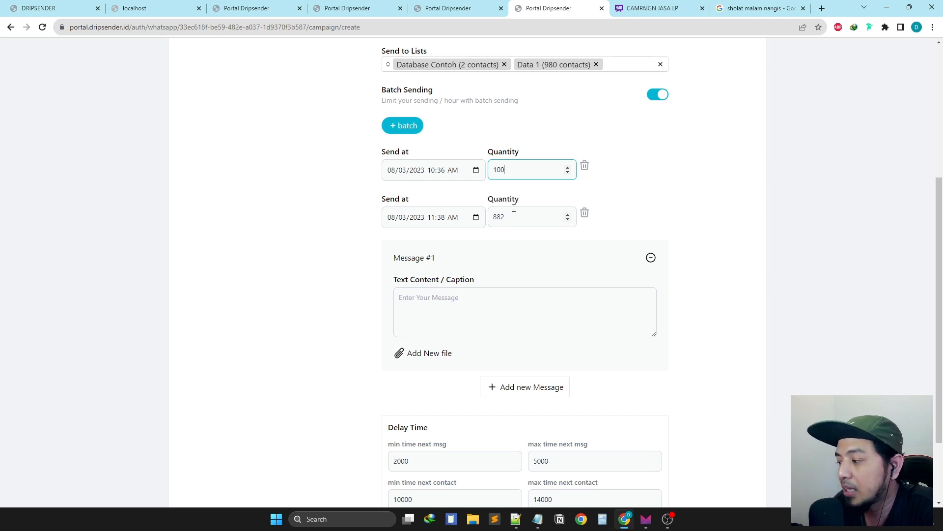
left_click(452, 175)
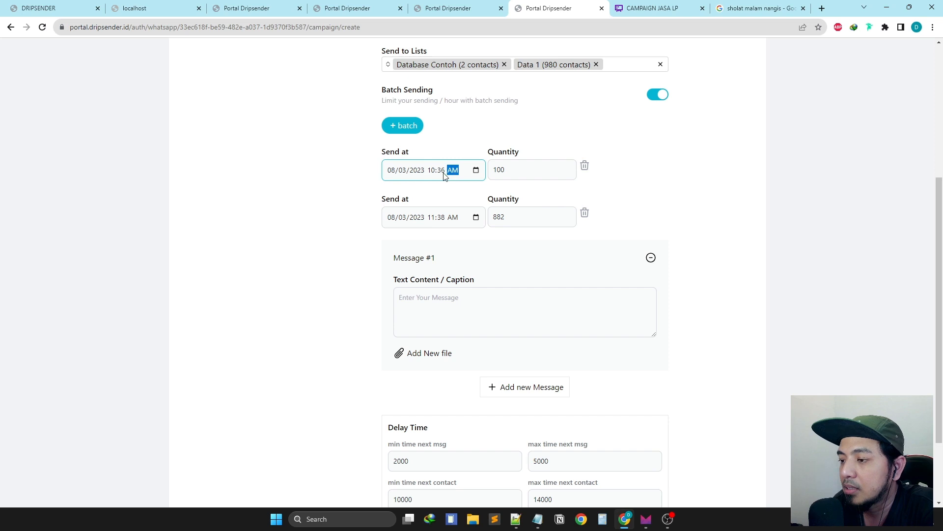
left_click(477, 170)
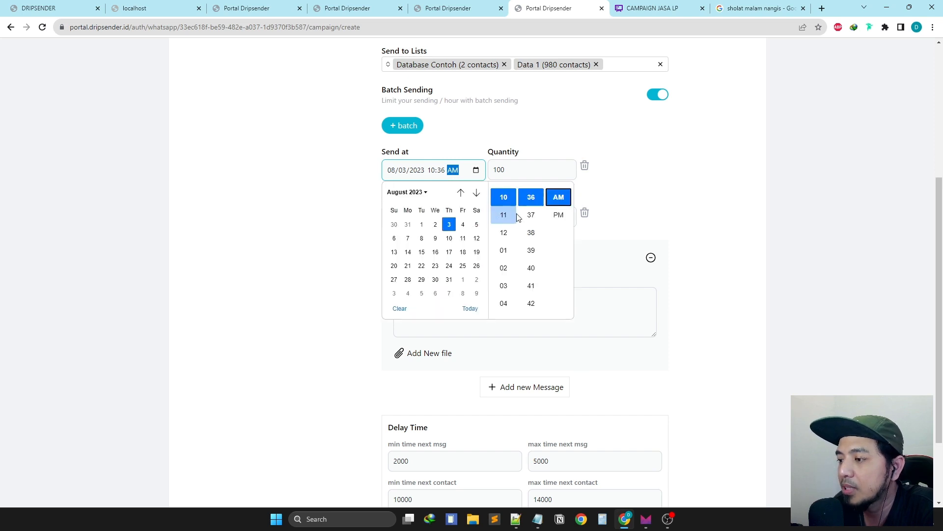
left_click(504, 251)
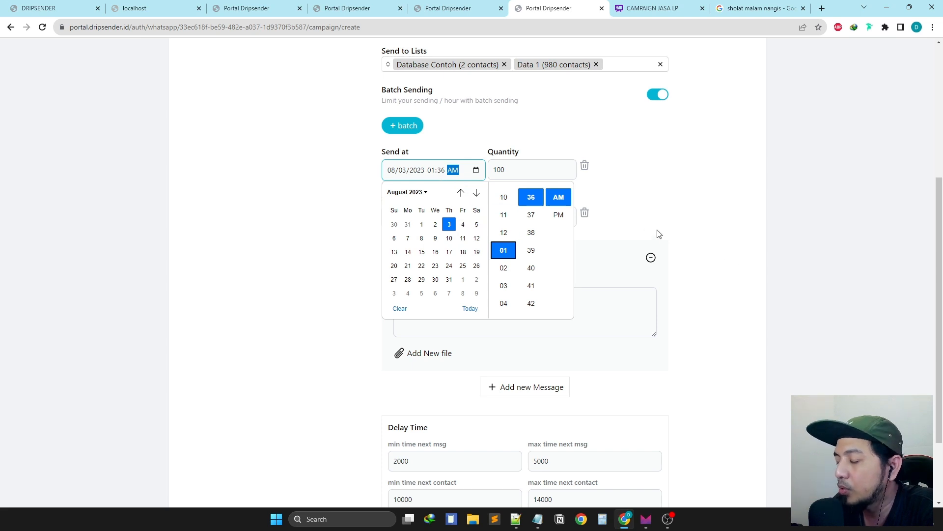
left_click(506, 216)
left_click(531, 268)
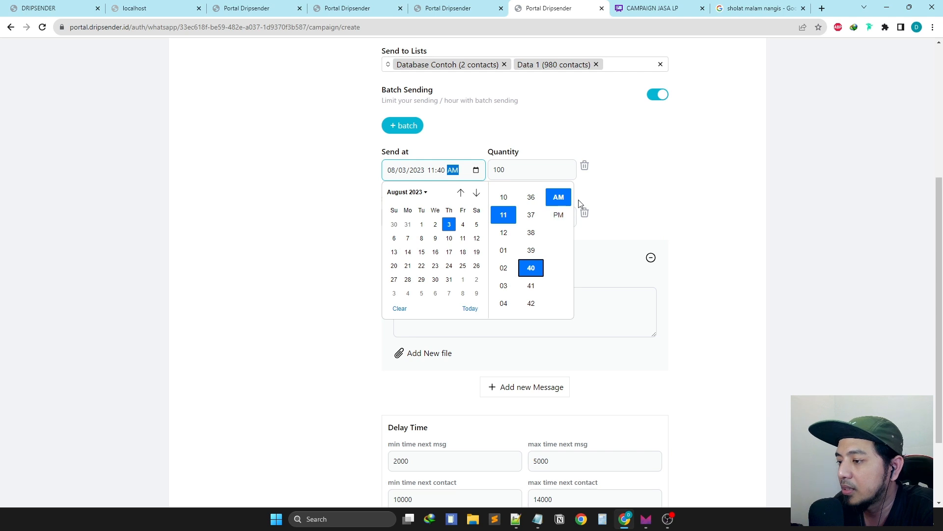
left_click(598, 197)
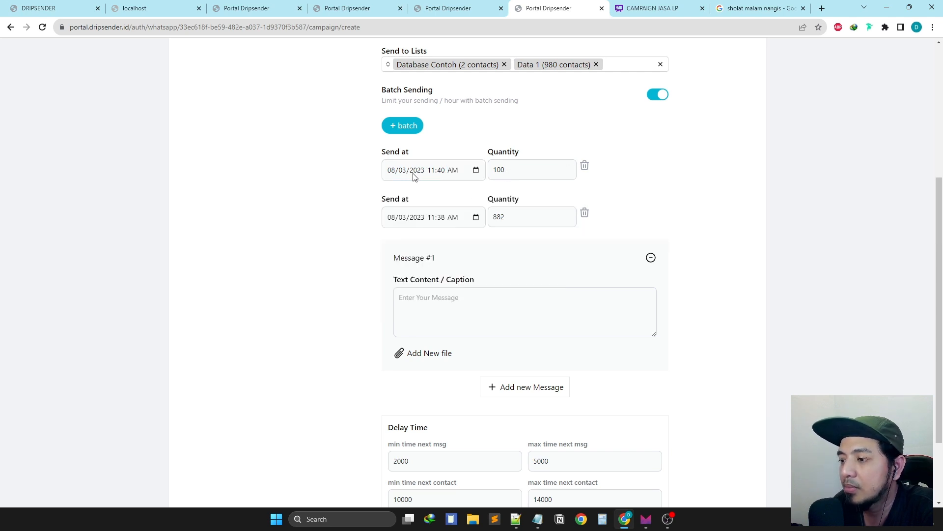
double_click(502, 171)
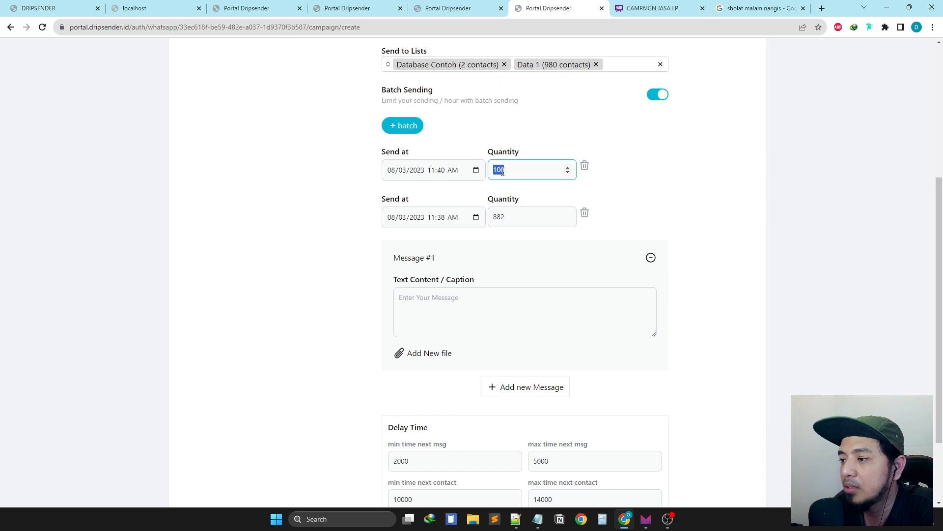
type("200")
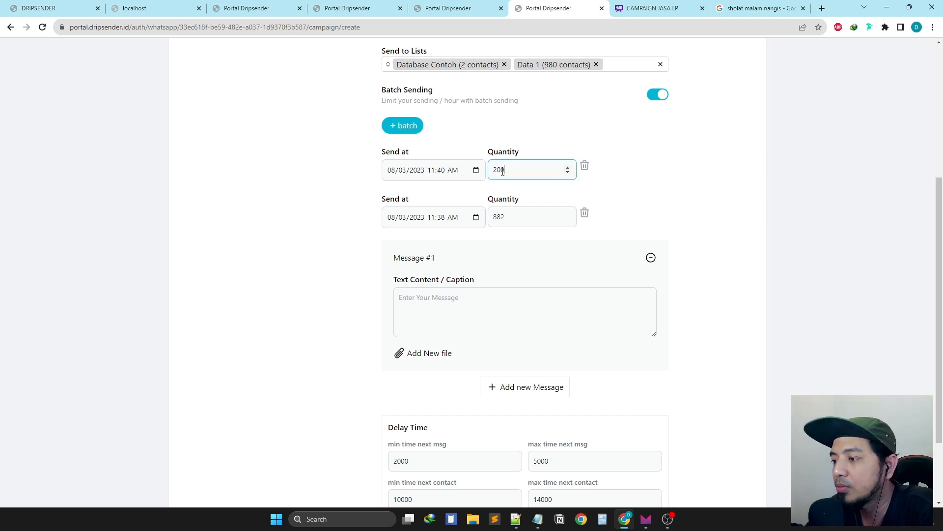
Delete the second batch and add a new one in its place to the sending schedule.
left_click(518, 222)
left_click(585, 213)
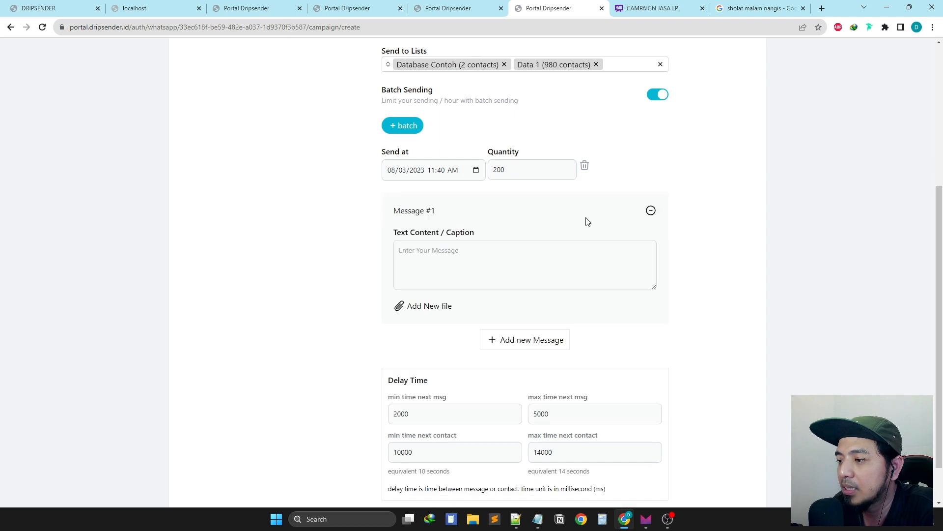
left_click(402, 125)
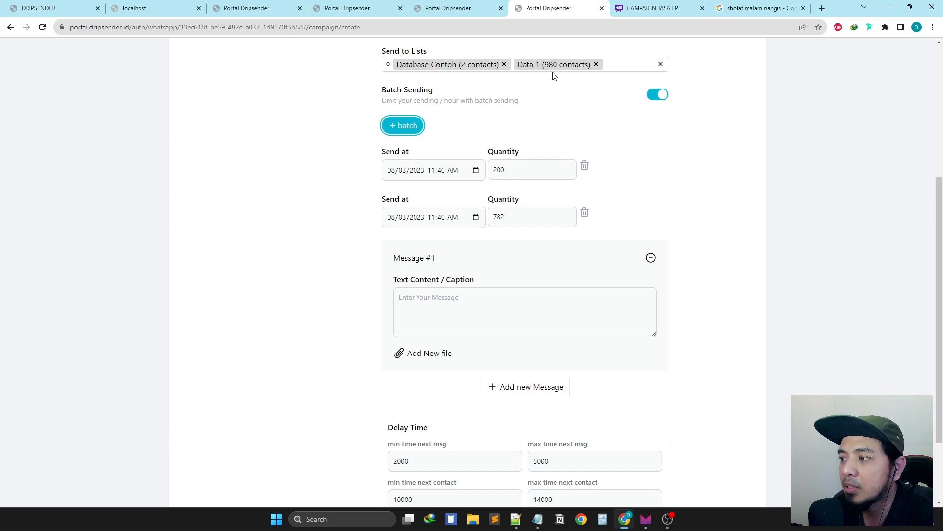
double_click(523, 170)
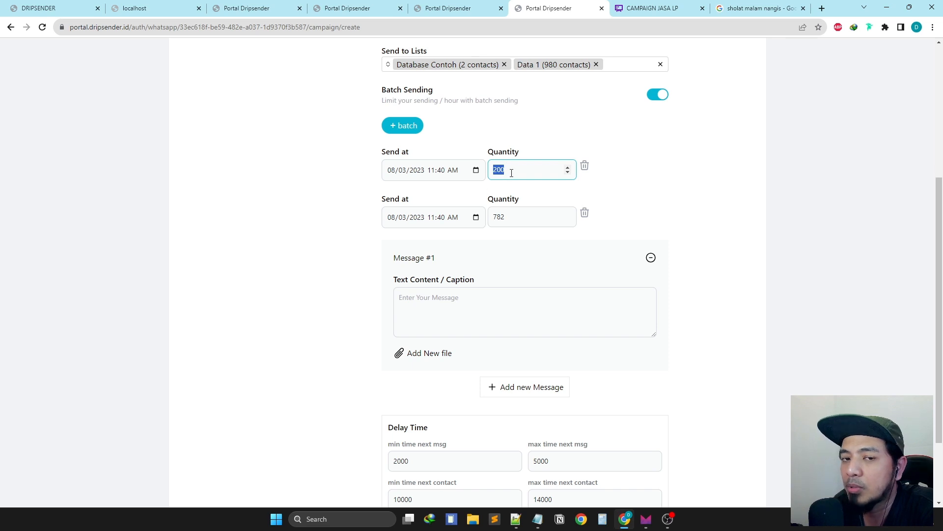
left_click_drag(529, 168, 484, 173)
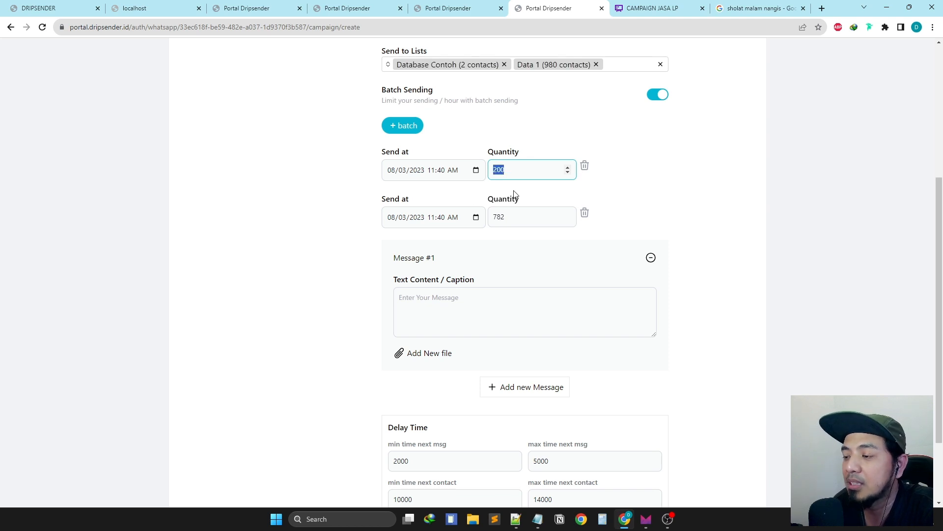
Set the second batch's send time to 12:40 AM and quantity to 200, and add a third batch.
left_click(476, 221)
left_click(476, 218)
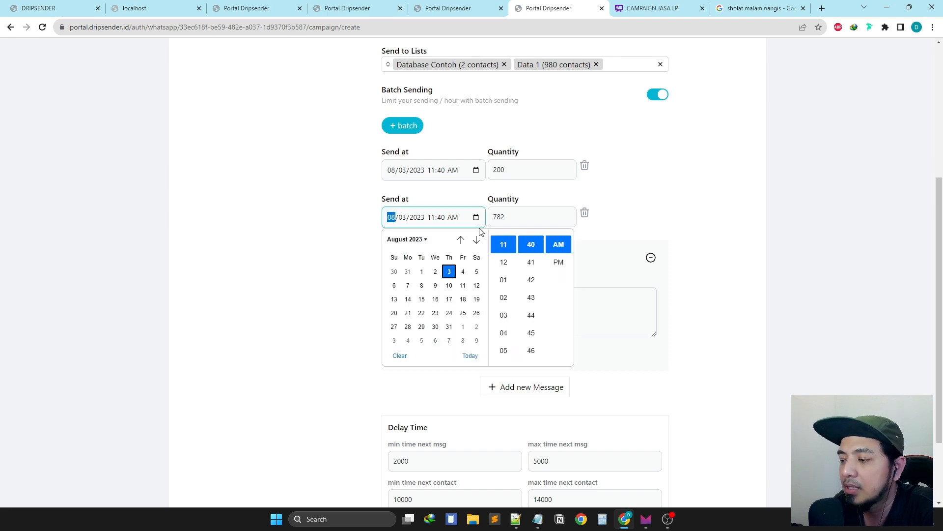
left_click(503, 262)
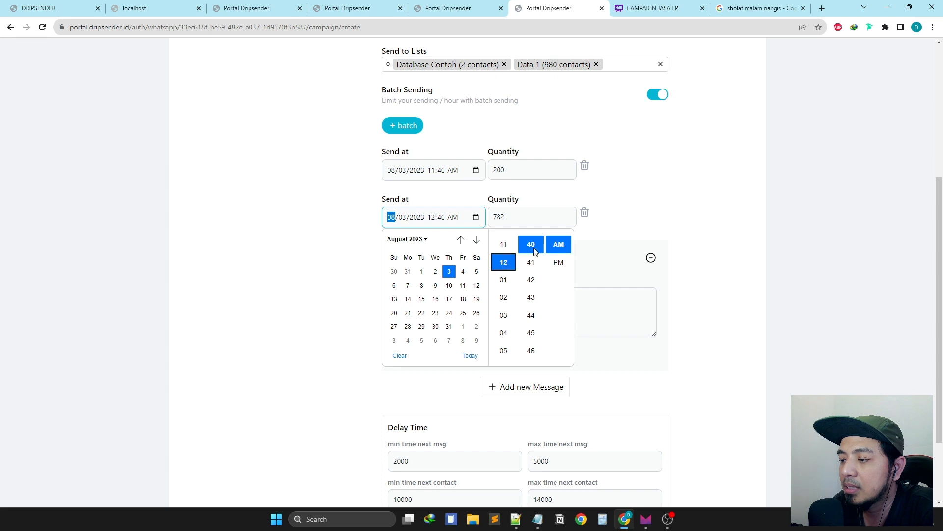
left_click(615, 230)
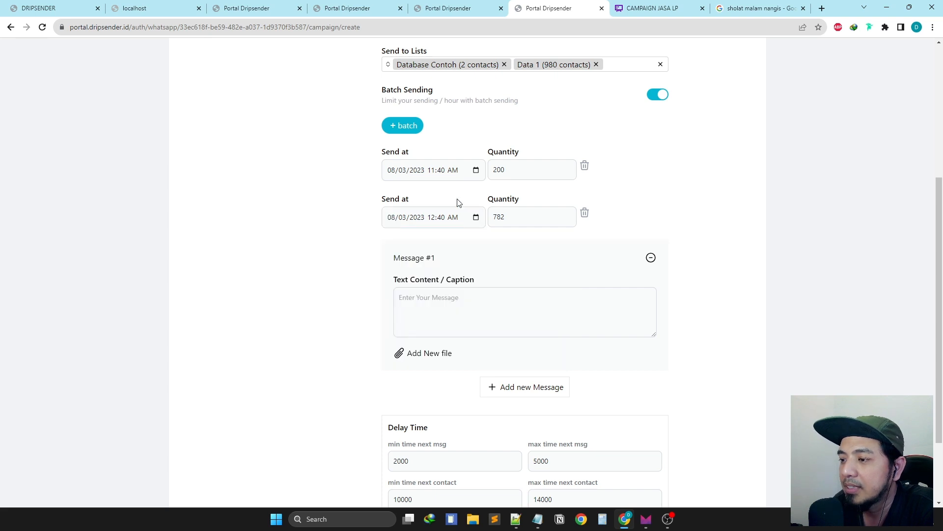
left_click(507, 216)
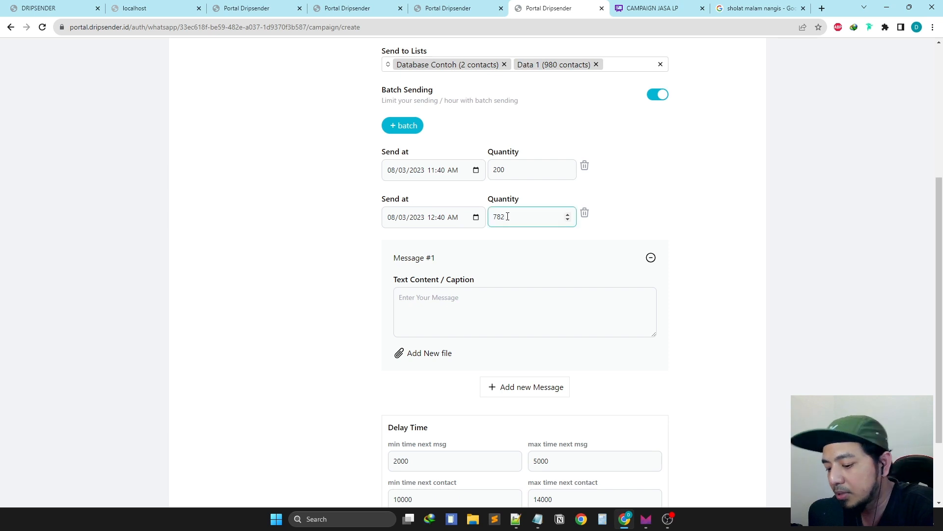
left_click_drag(508, 216, 494, 219)
type("200")
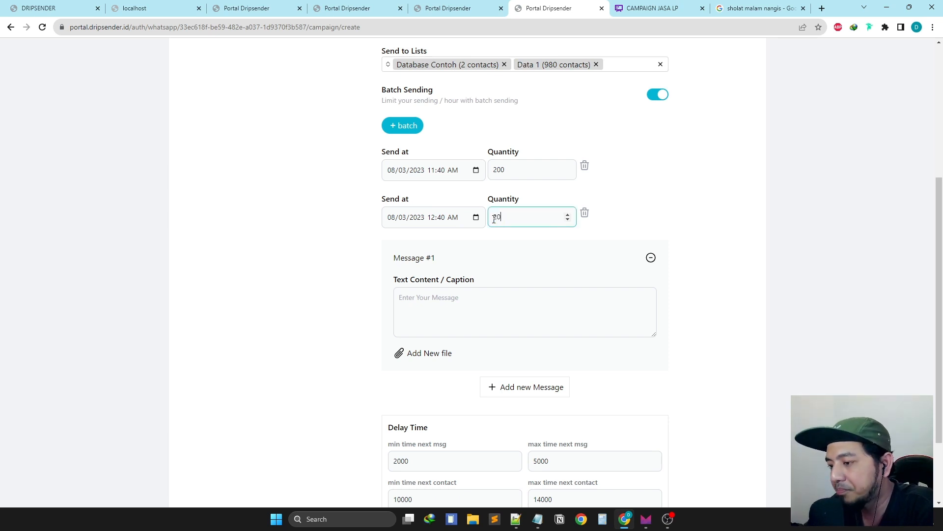
left_click(523, 241)
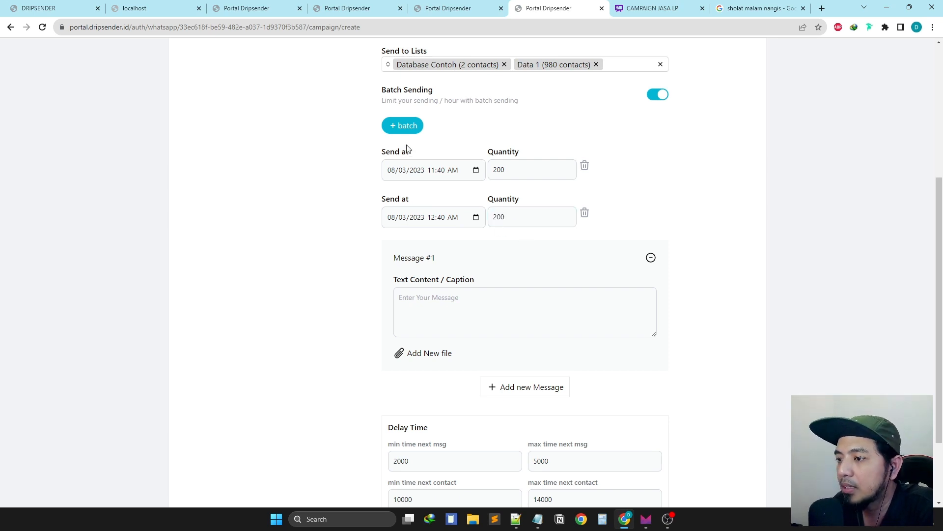
left_click(406, 132)
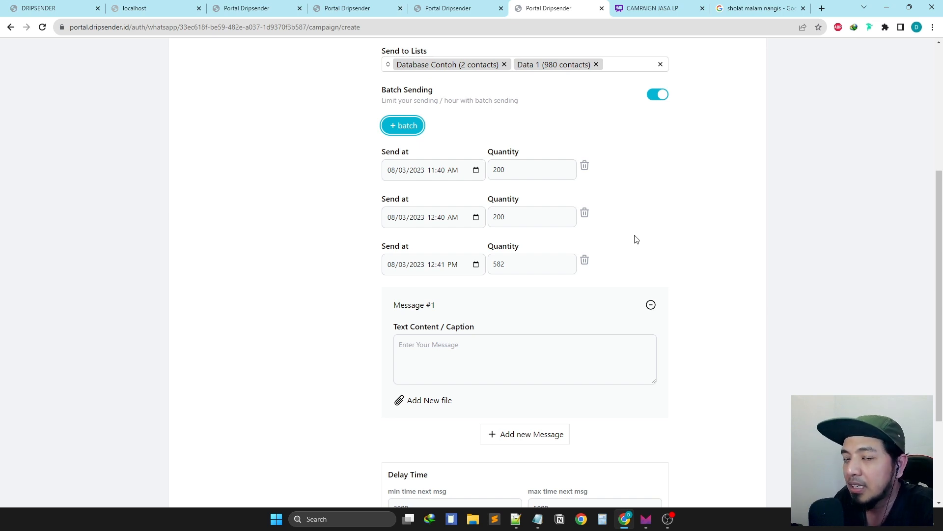
Remove the contact list Data 1 from the campaign's recipients.
scroll(637, 239, "up", 1)
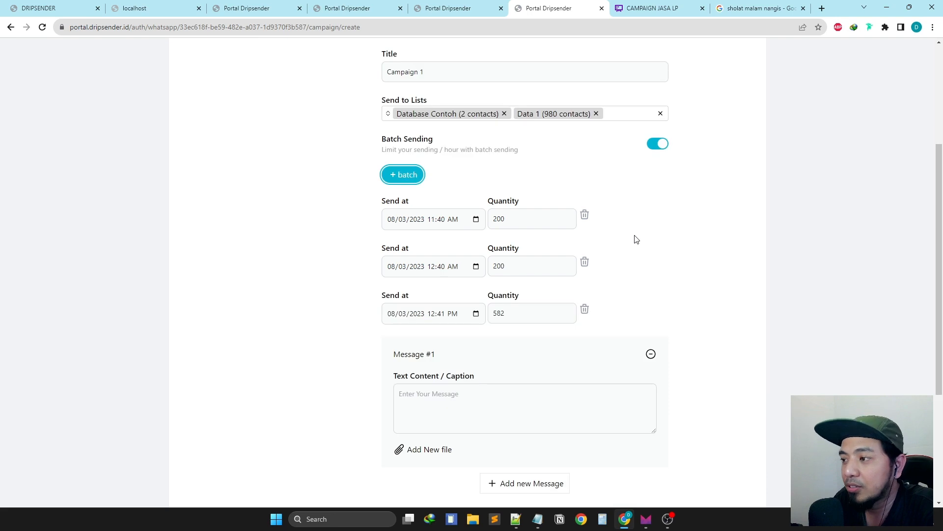
left_click(596, 116)
left_click(597, 114)
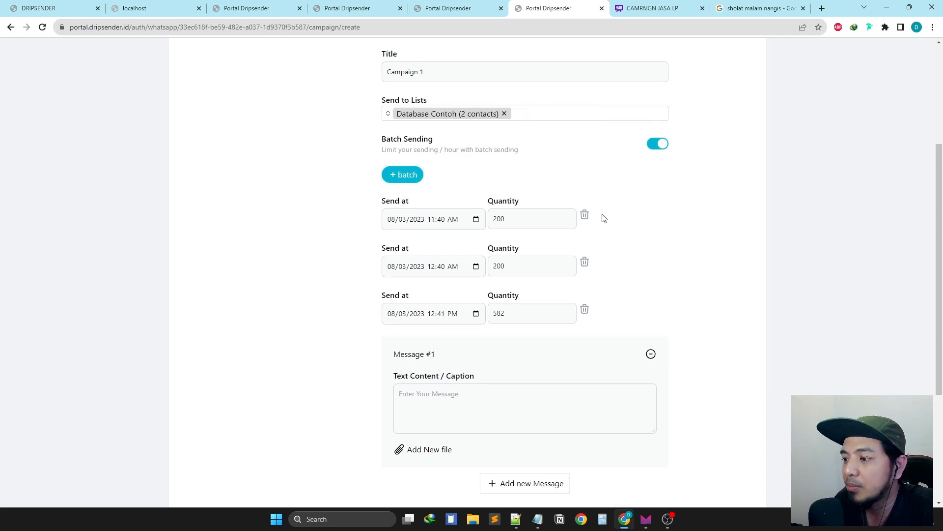
Delete all the batches from the sending schedule and turn off Batch Sending.
left_click(585, 215)
left_click(584, 216)
left_click(585, 215)
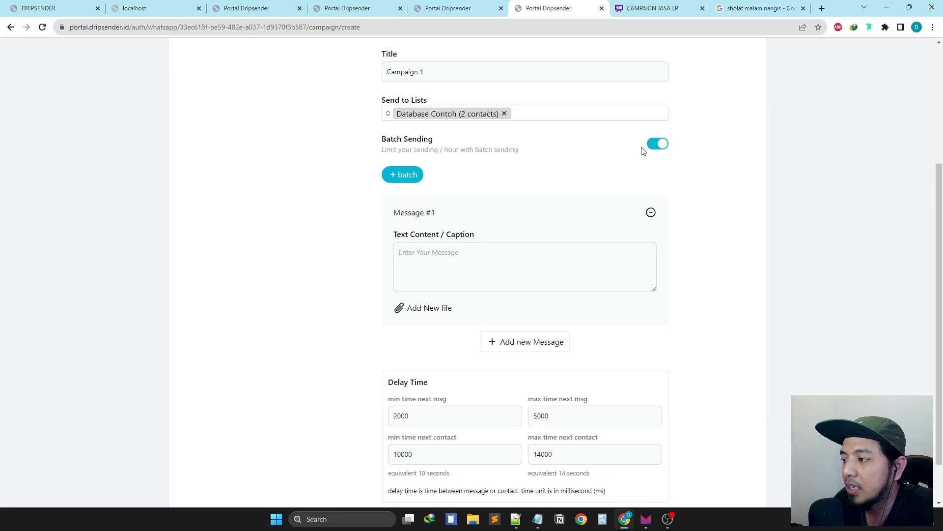
left_click(657, 145)
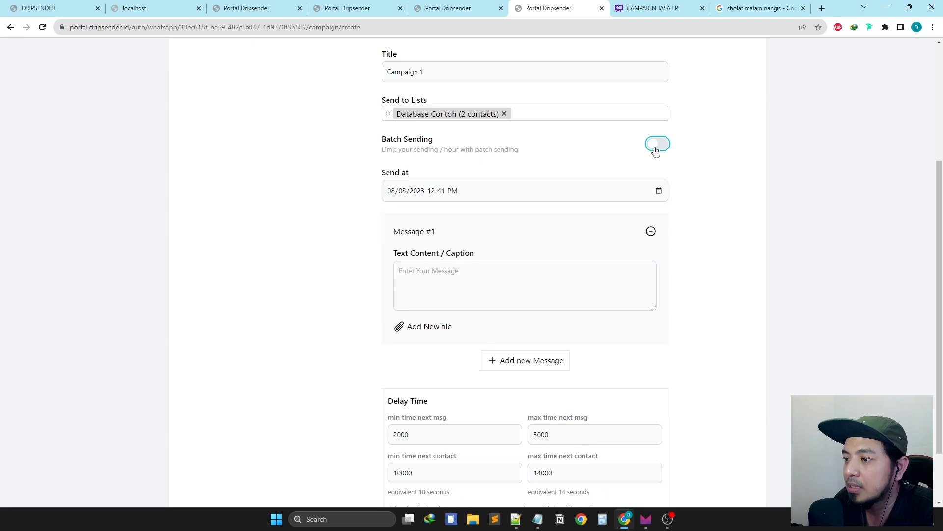
Try to set the minutes of the campaign's send time to 00 with PM selected.
left_click(532, 196)
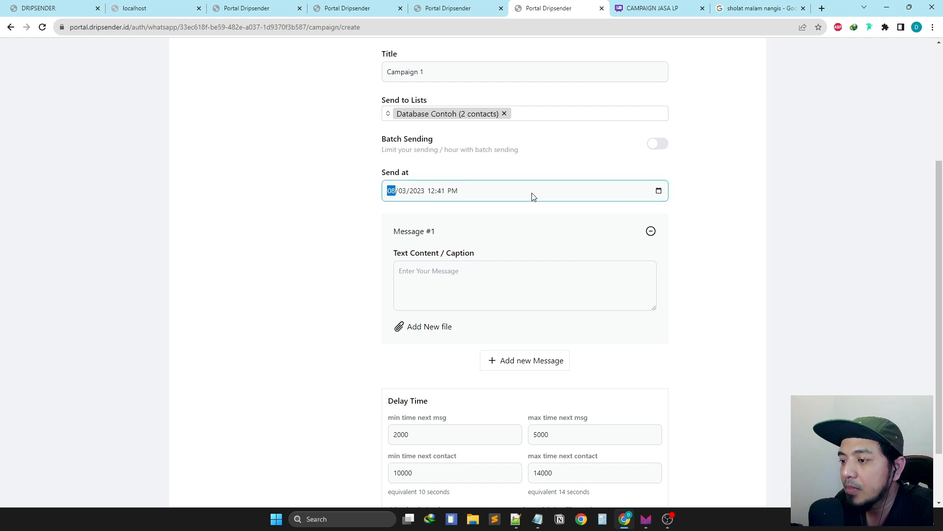
left_click(658, 192)
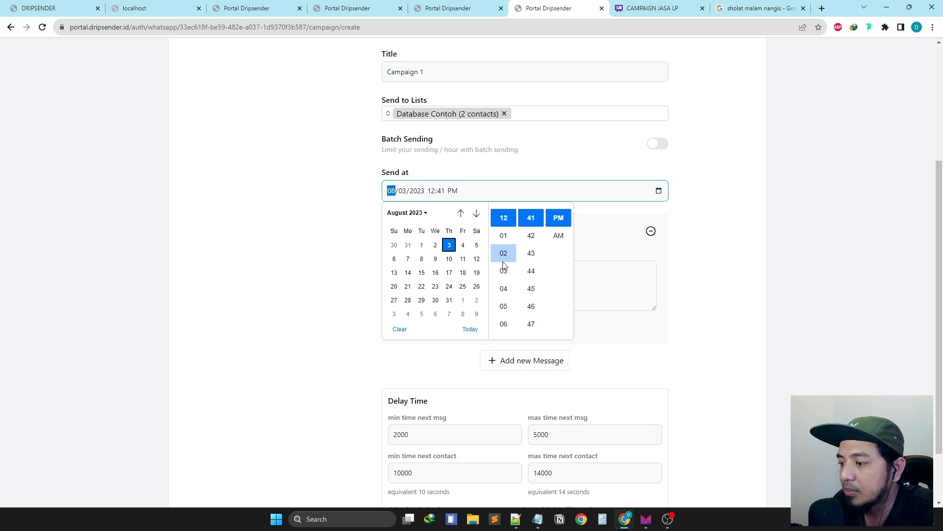
scroll(506, 246, "up", 2)
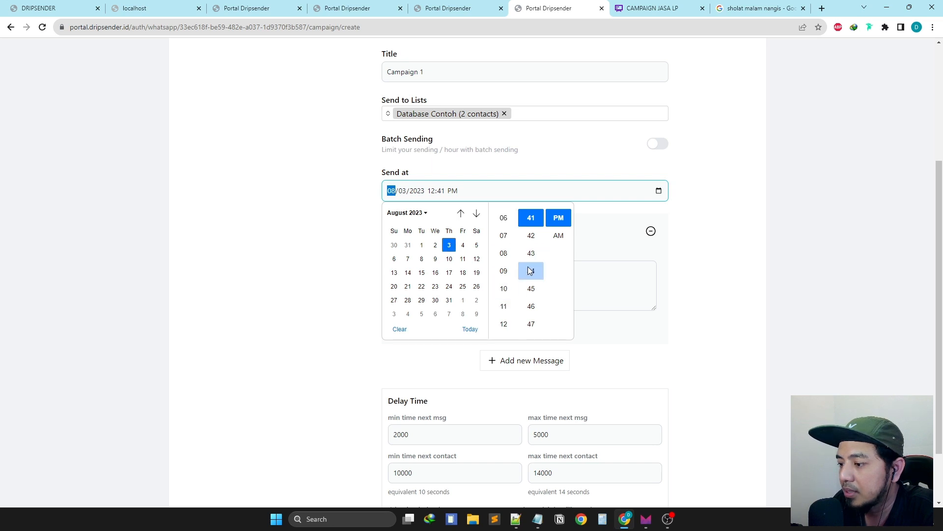
scroll(529, 268, "up", 5)
scroll(531, 266, "down", 3)
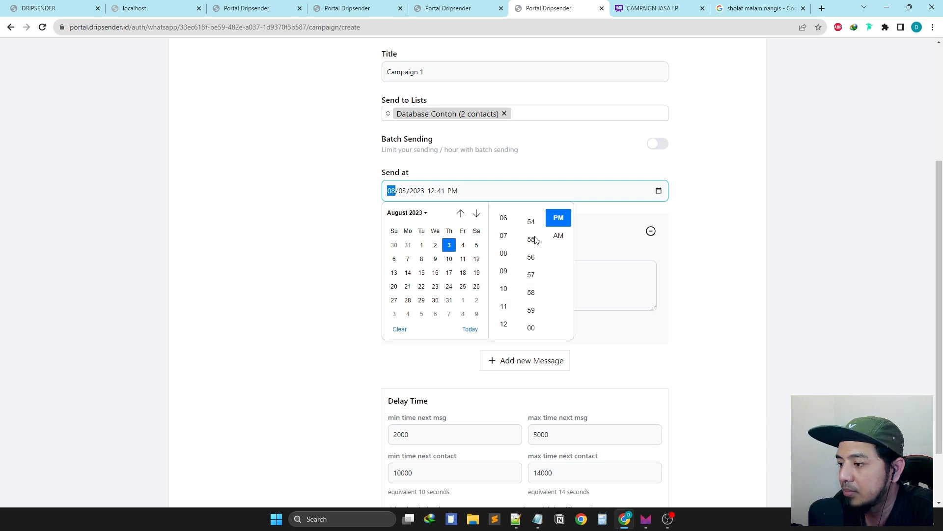
scroll(532, 288, "down", 3)
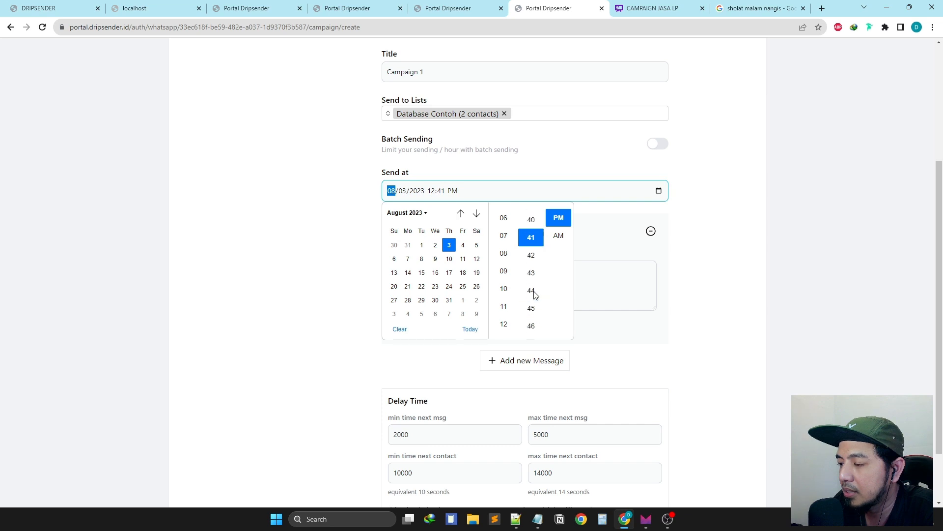
scroll(531, 245, "up", 15)
scroll(531, 244, "down", 15)
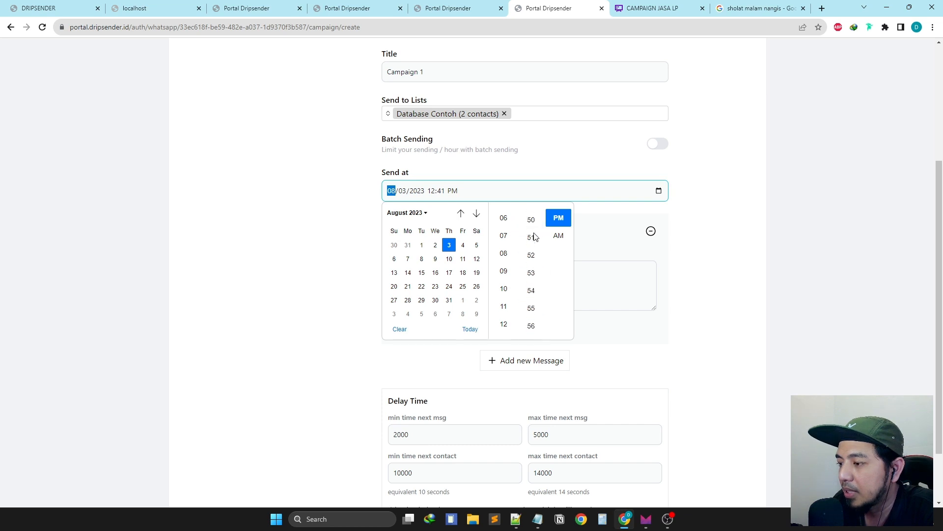
scroll(537, 255, "down", 5)
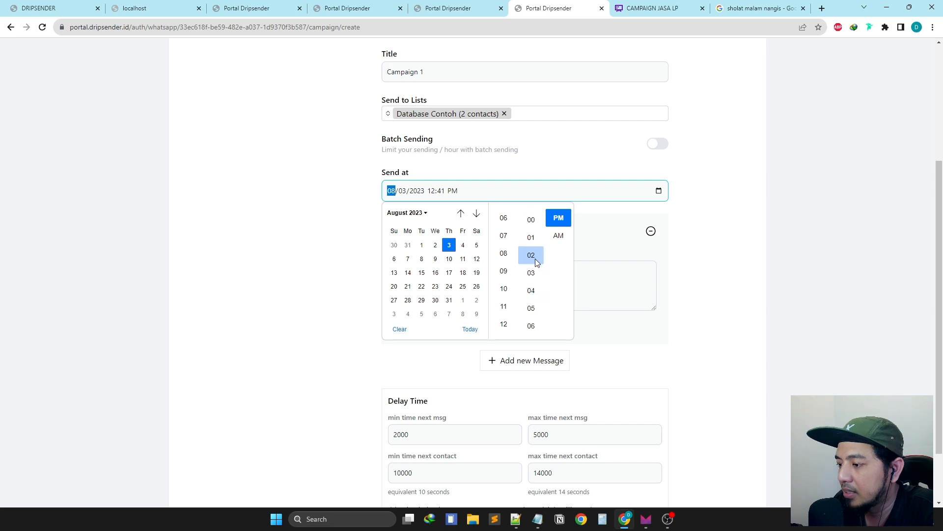
left_click(533, 220)
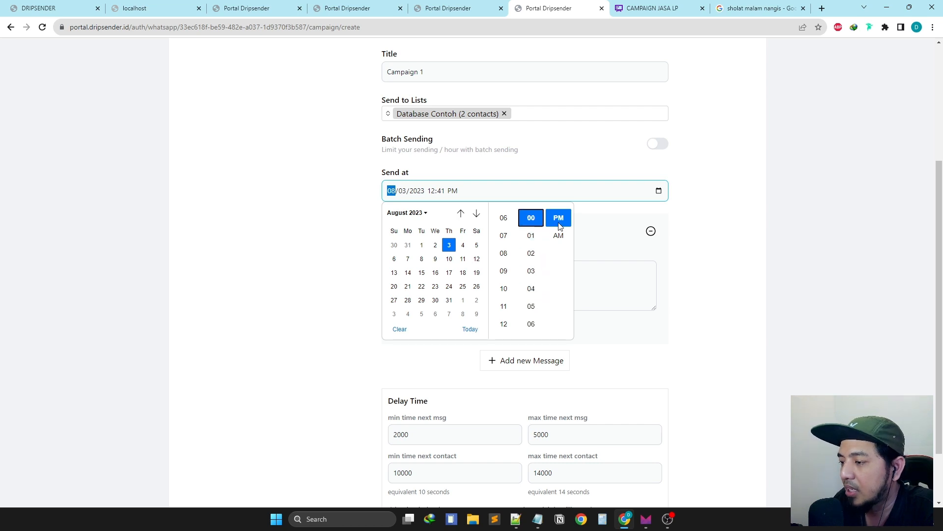
left_click(559, 222)
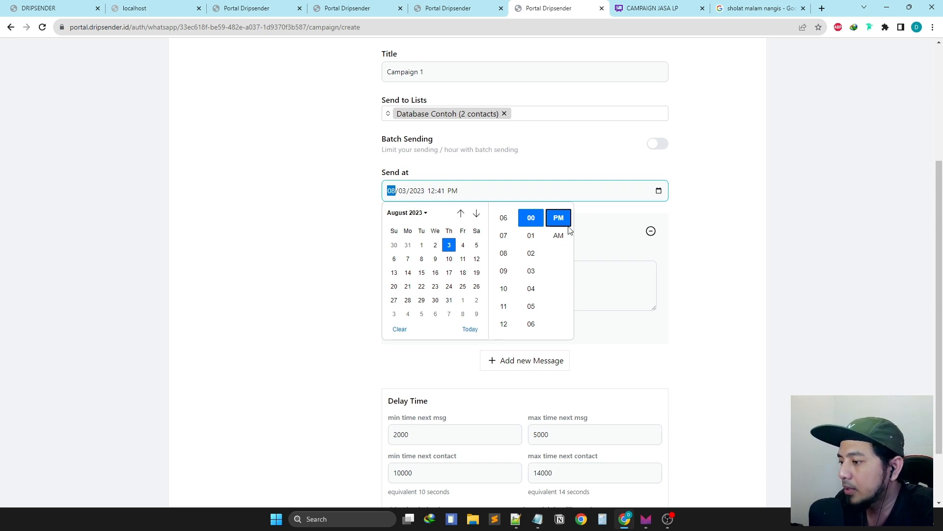
left_click(598, 227)
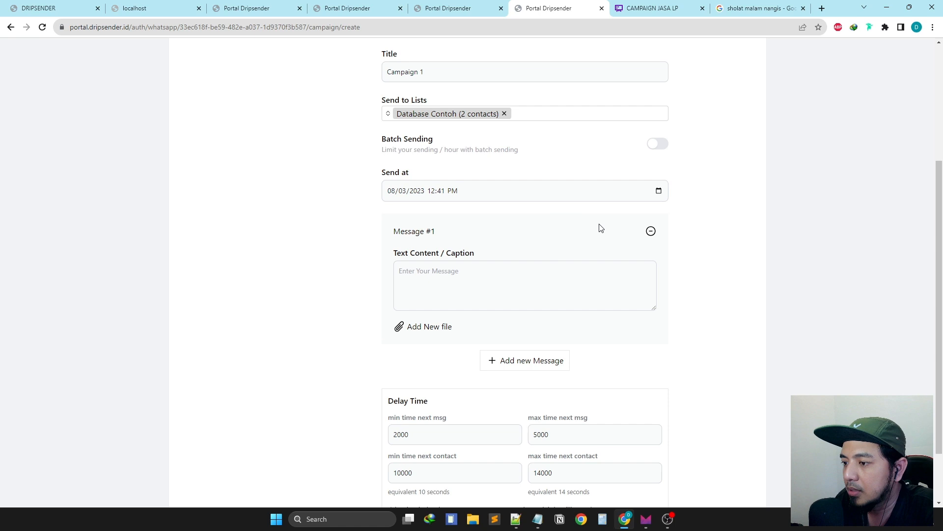
Set the campaign's single send time to 12:41 AM.
left_click(520, 196)
left_click(659, 191)
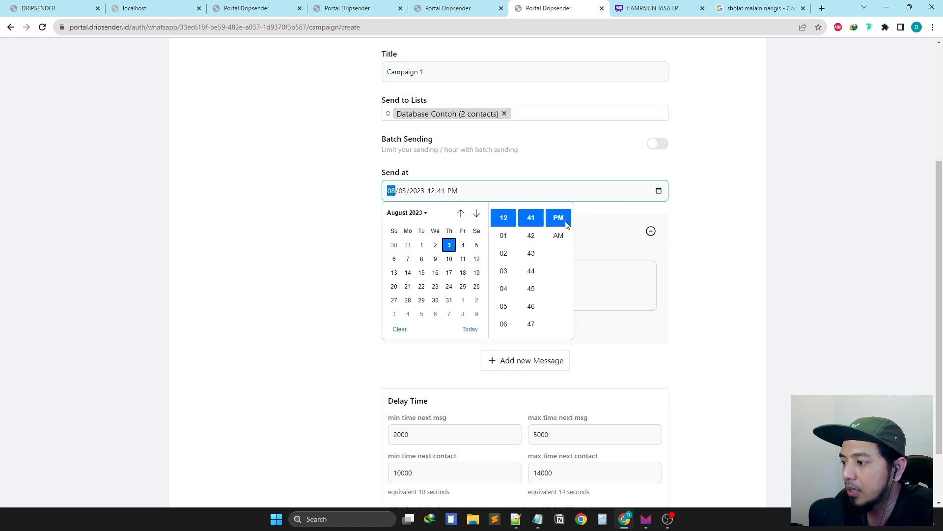
left_click(559, 235)
left_click(592, 230)
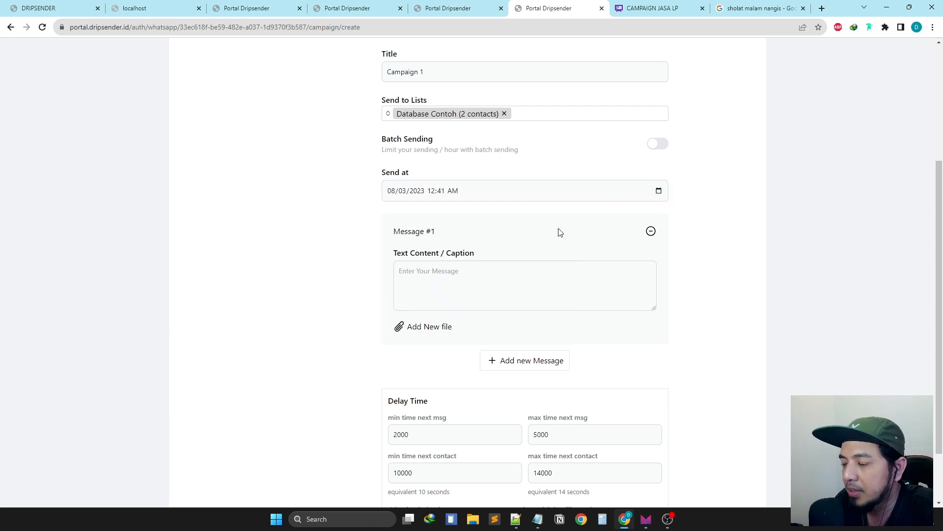
Set the campaign's send time to 10:50 AM on 08/03/2023.
scroll(511, 241, "down", 1)
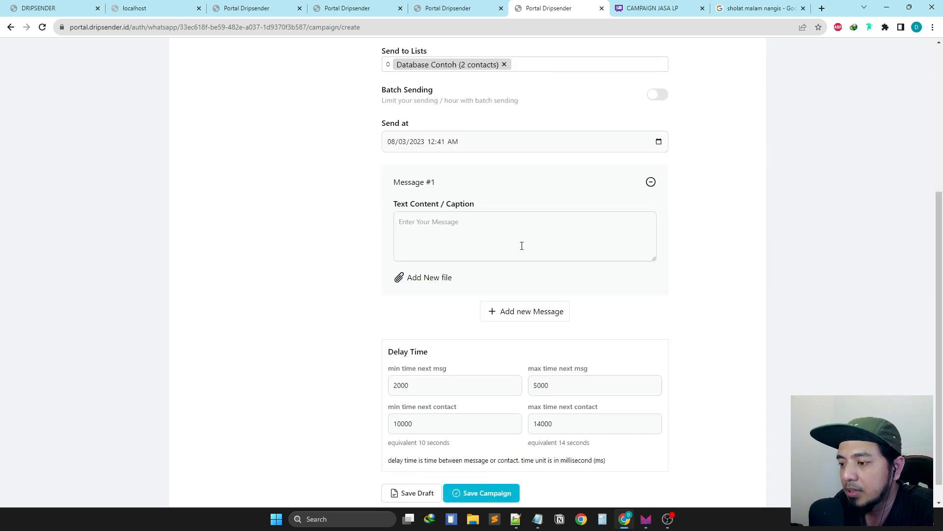
left_click(521, 245)
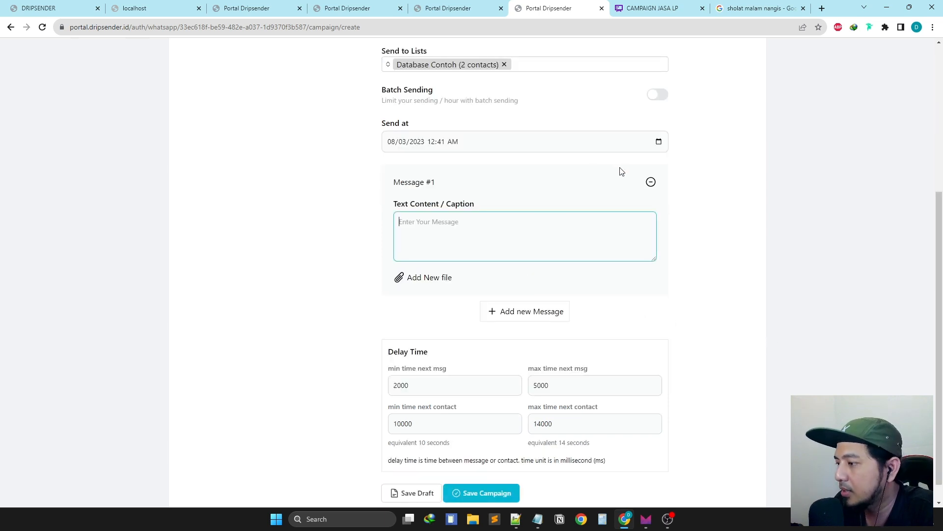
left_click(657, 142)
left_click(659, 141)
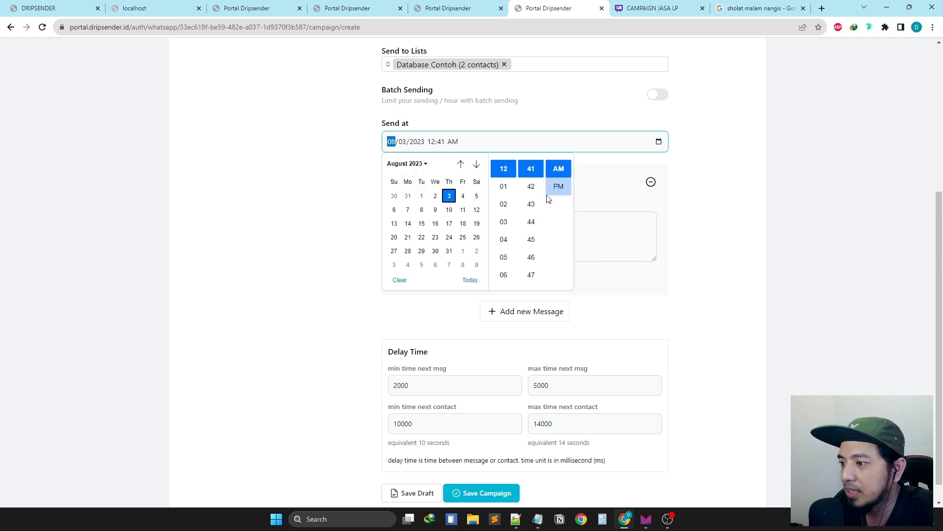
scroll(495, 184, "up", 2)
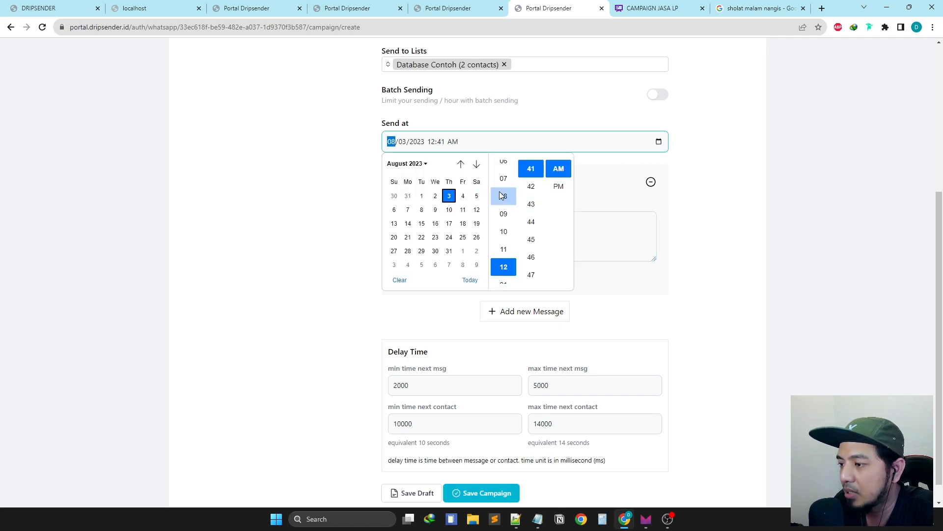
left_click(504, 251)
scroll(526, 256, "down", 5)
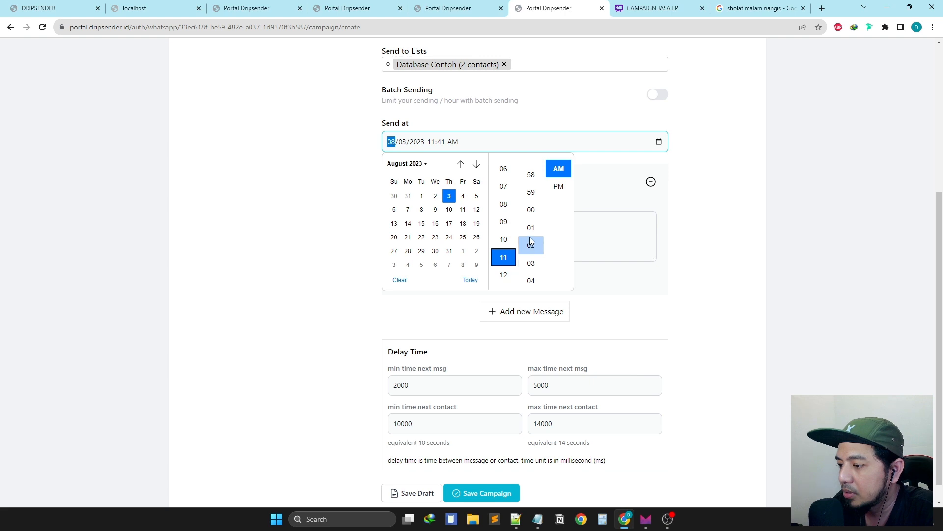
left_click(531, 212)
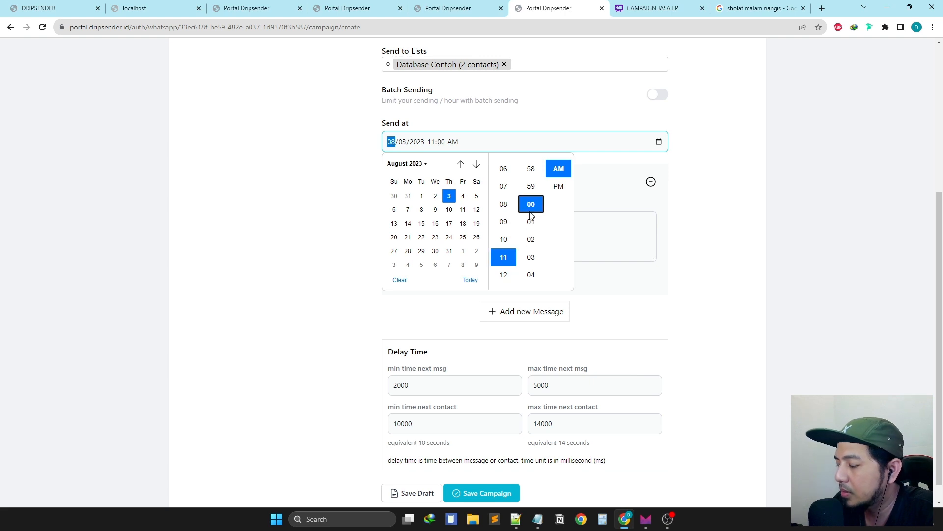
left_click(504, 241)
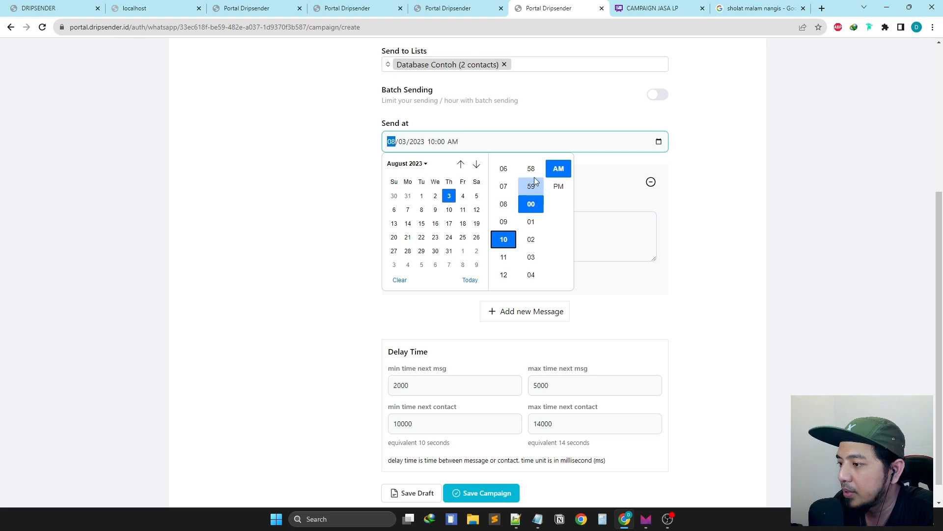
scroll(535, 223, "up", 4)
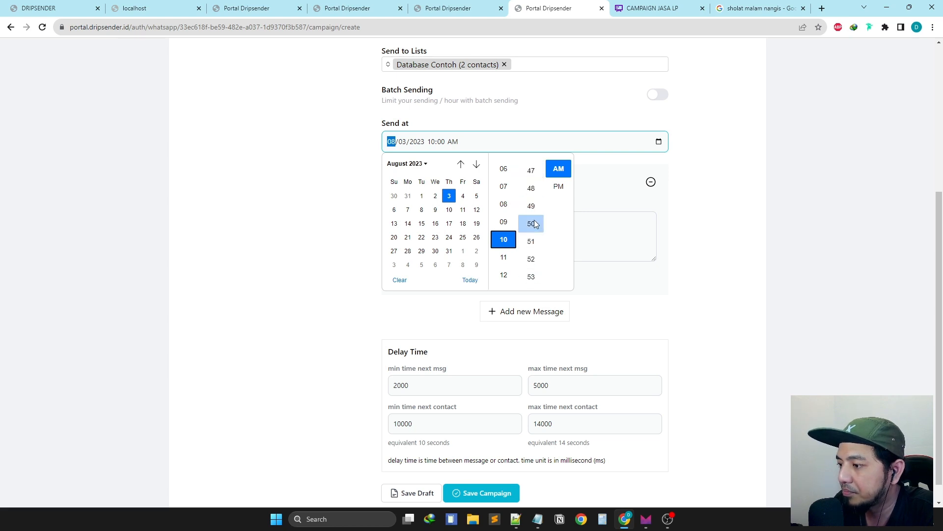
left_click(534, 223)
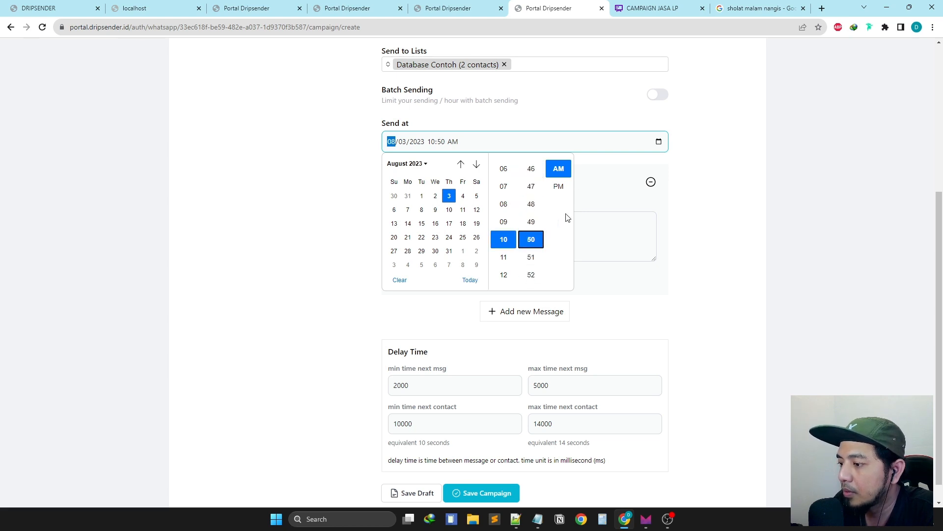
left_click(597, 194)
Paste the website promo text beginning "Hai, *[name]*" into Message #1 and enlarge its text box to show the whole message.
scroll(526, 190, "down", 1)
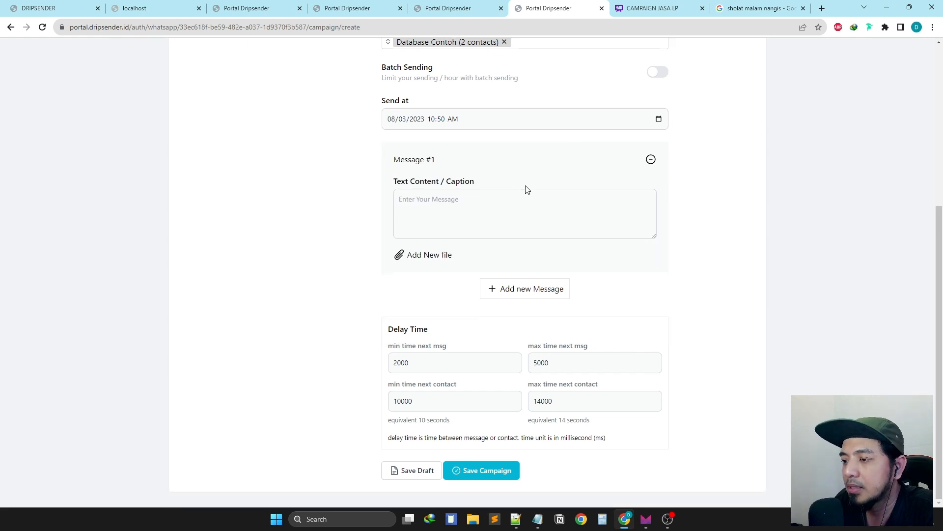
left_click(503, 204)
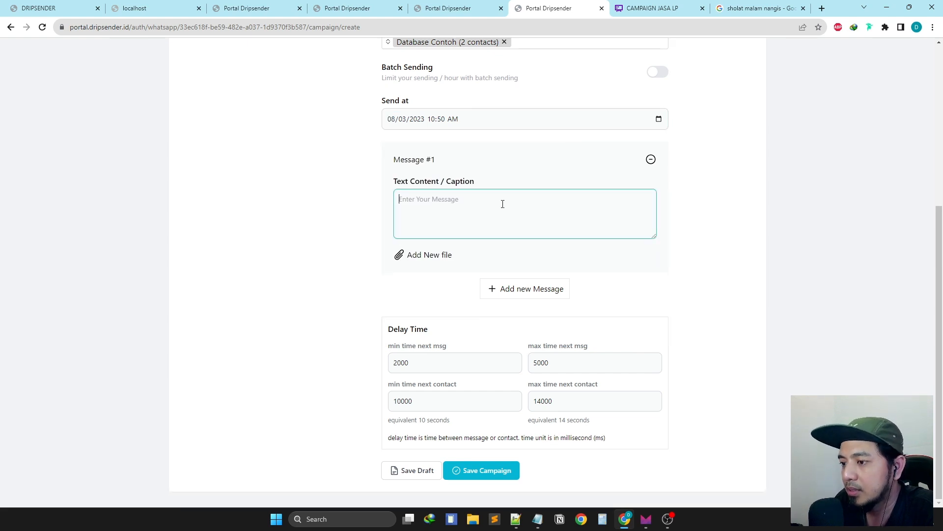
key("ctrl+v")
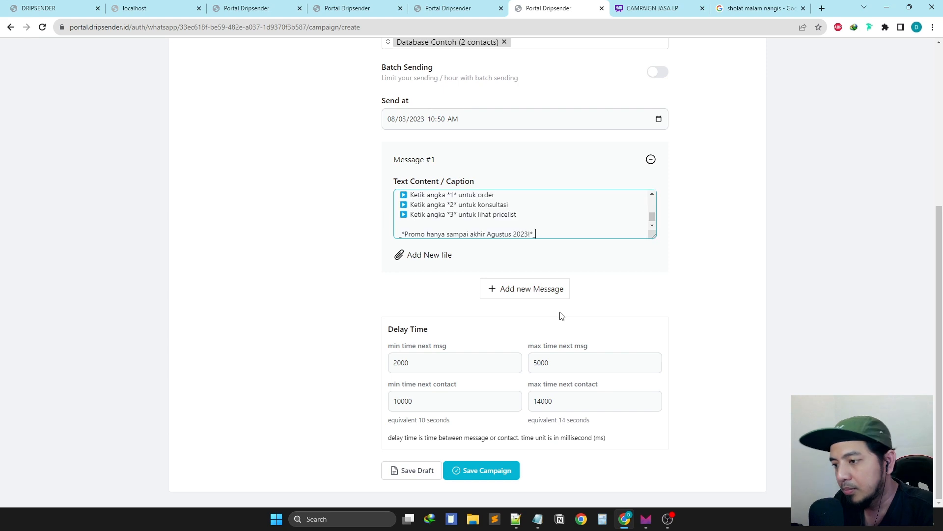
scroll(540, 225, "up", 5)
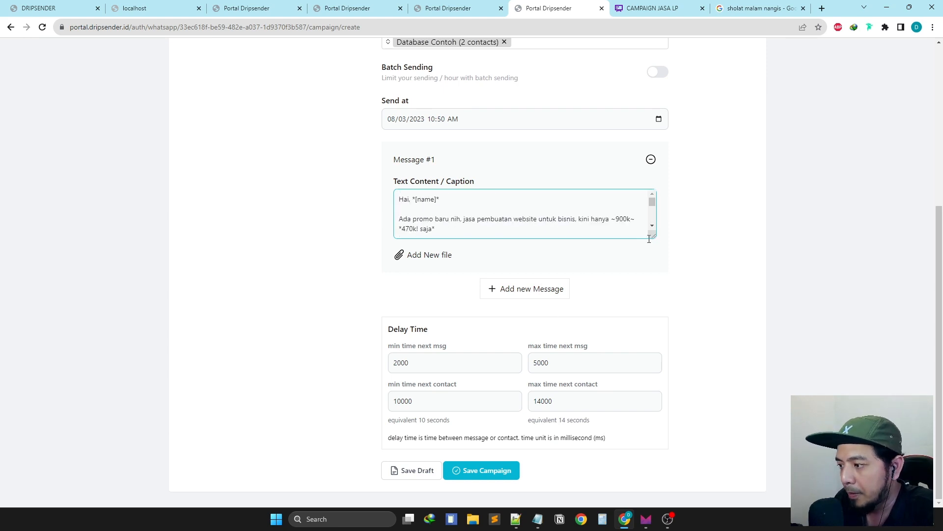
left_click_drag(650, 237, 655, 355)
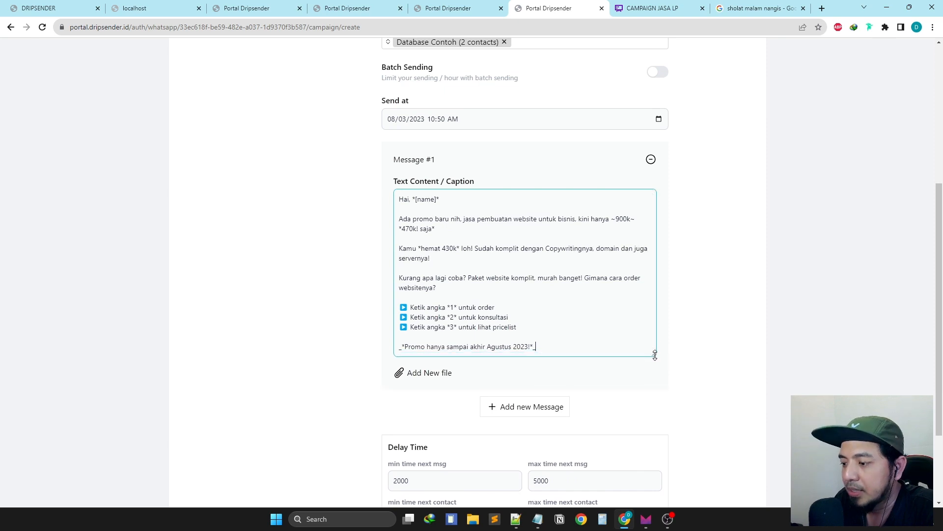
scroll(600, 284, "down", 1)
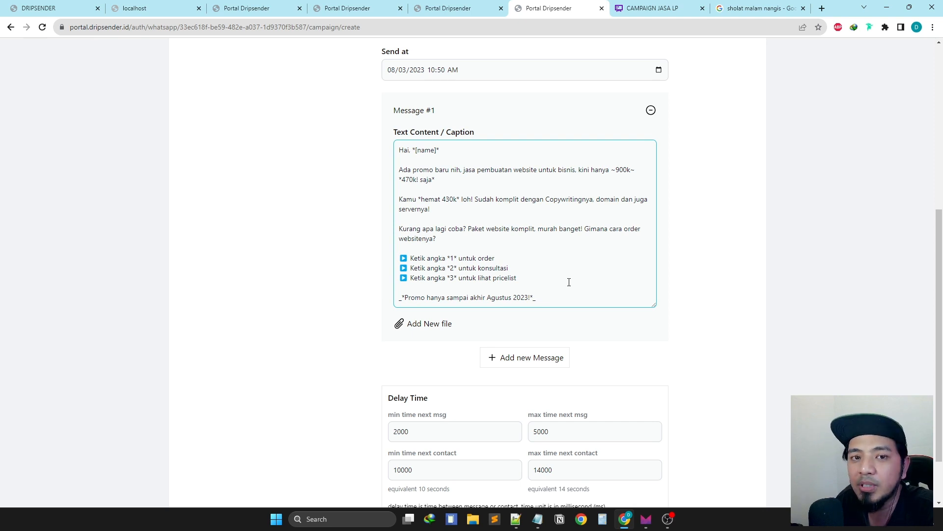
left_click(706, 266)
Attach the gallery image virtual-g3b66020ba_1920 - Copy.jpg to Message #1 and combine the text and image in one chat.
scroll(702, 261, "up", 3)
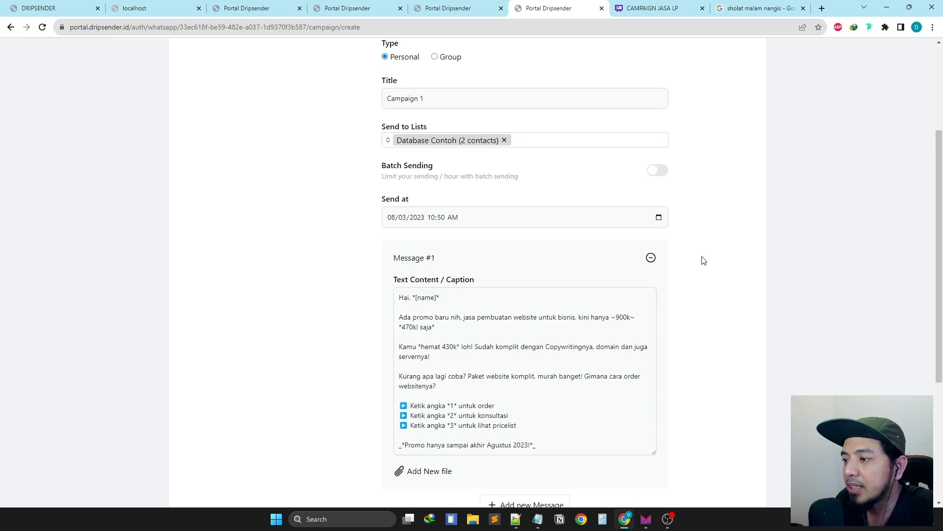
scroll(704, 258, "down", 3)
left_click(421, 327)
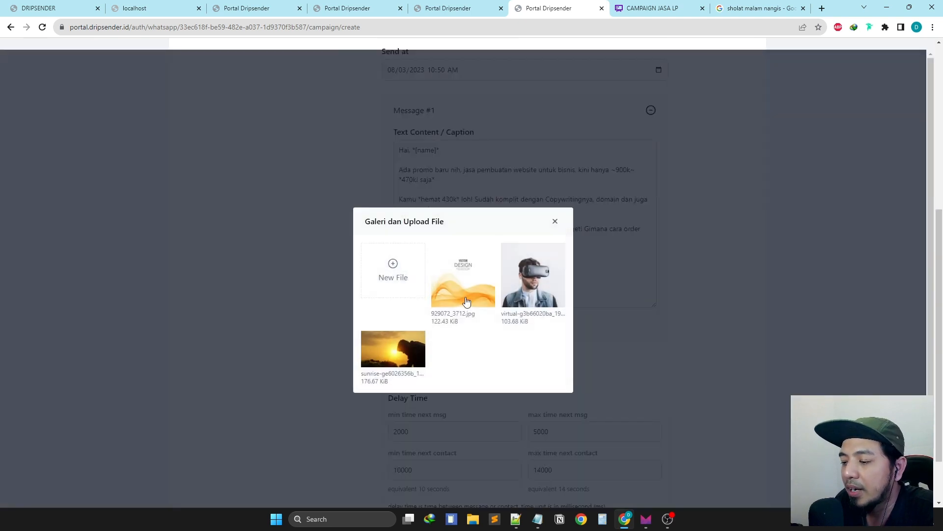
left_click(549, 284)
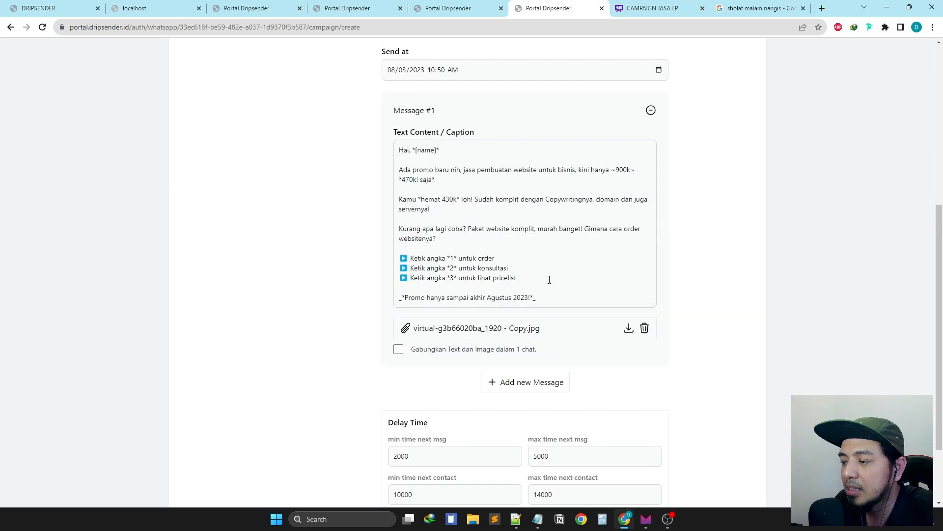
left_click(398, 350)
Add an empty second message to the campaign and remove it again.
scroll(589, 300, "down", 2)
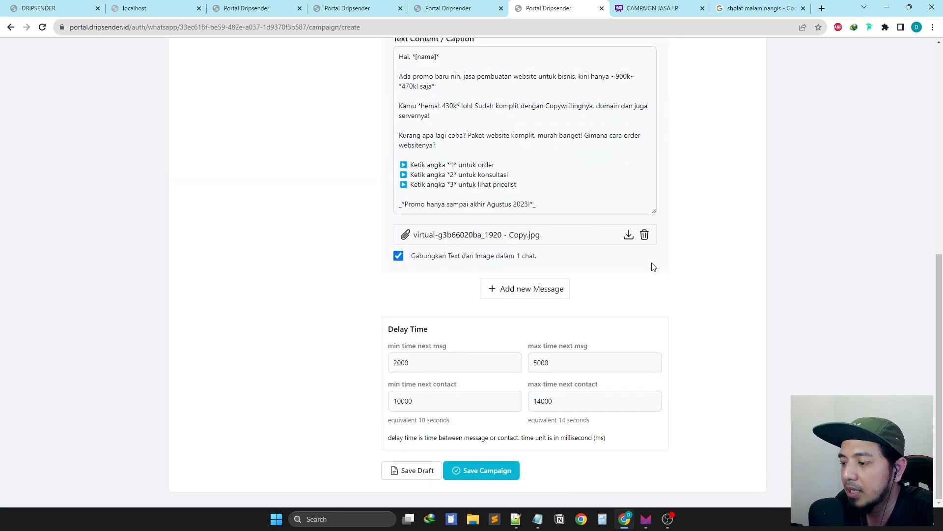
left_click(540, 297)
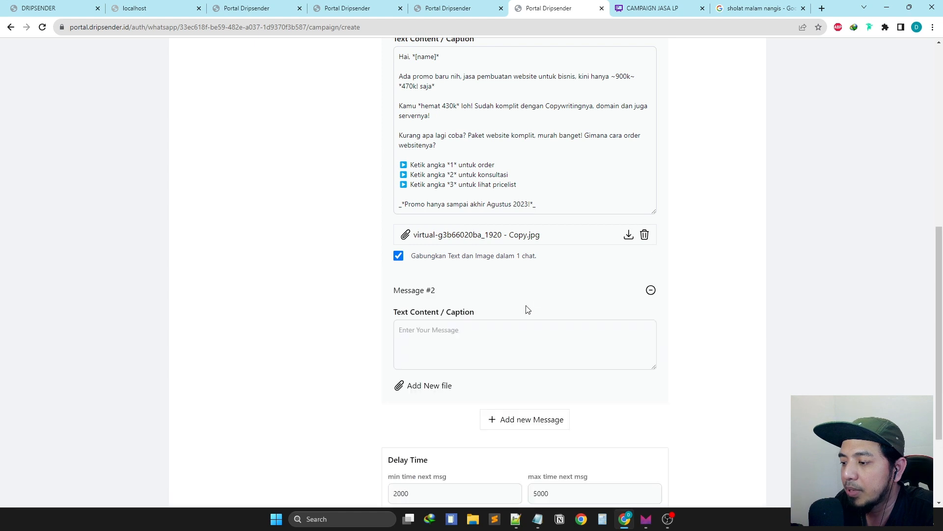
left_click(651, 294)
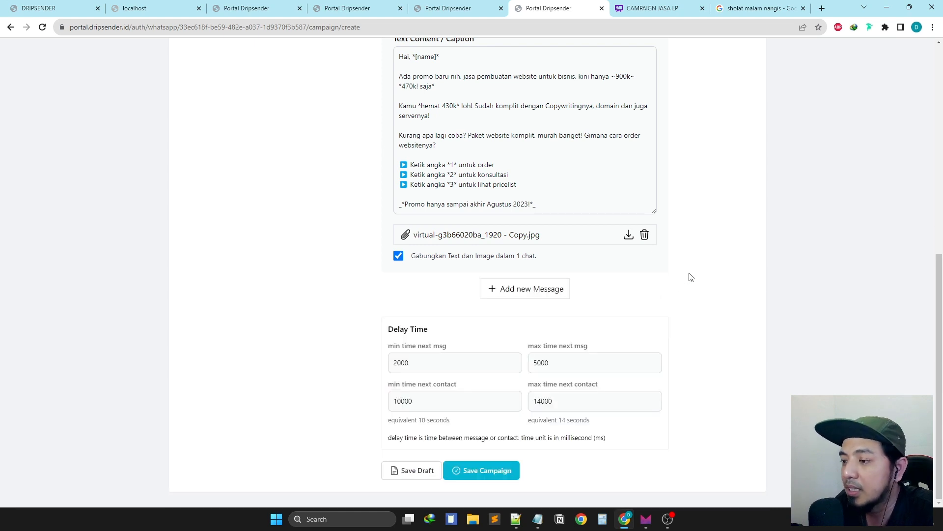
scroll(687, 260, "up", 4)
scroll(560, 212, "down", 4)
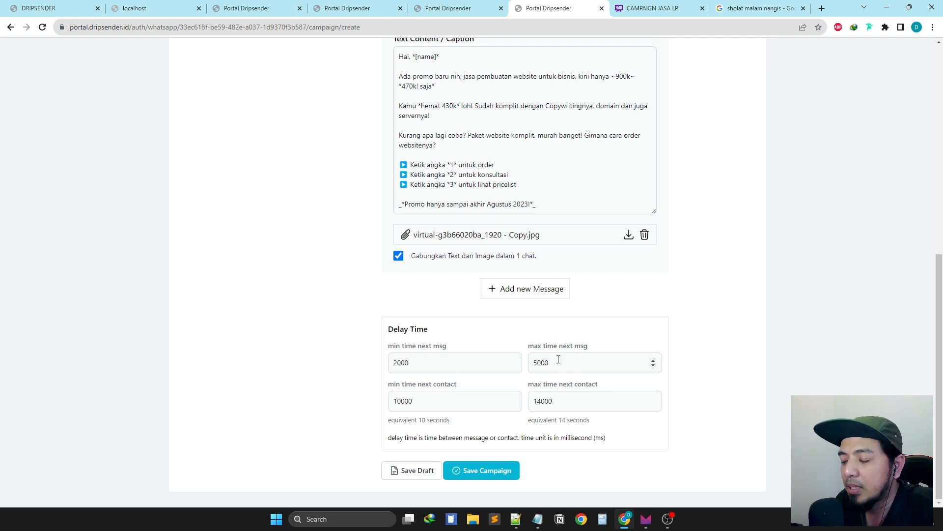
left_click(447, 362)
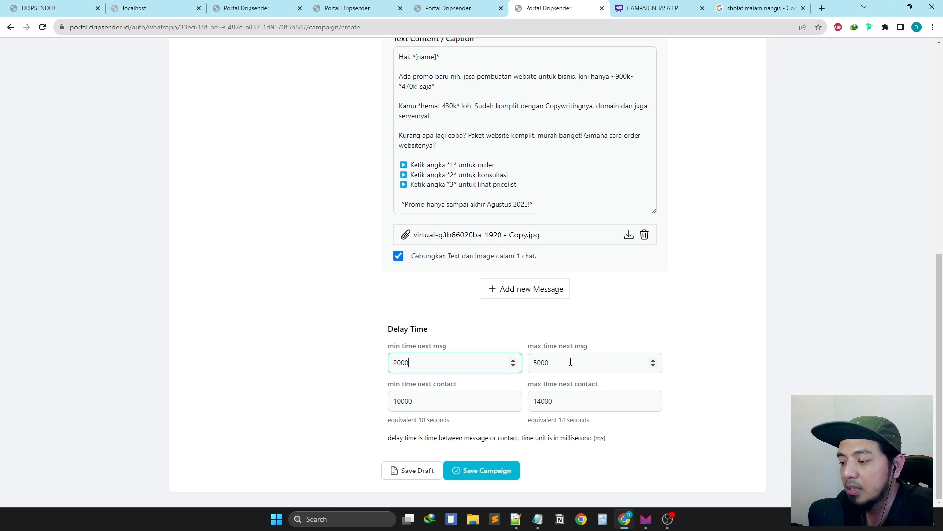
left_click(719, 349)
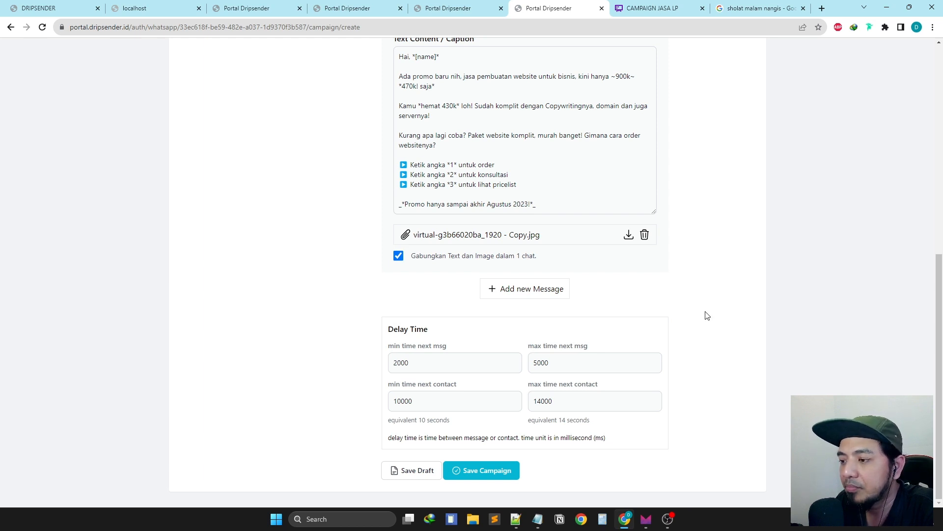
Add a blank Message #2 below the promo message, check the delay settings between messages, and delete the blank message.
scroll(623, 227, "up", 3)
left_click_drag(399, 213, 507, 318)
scroll(551, 317, "down", 3)
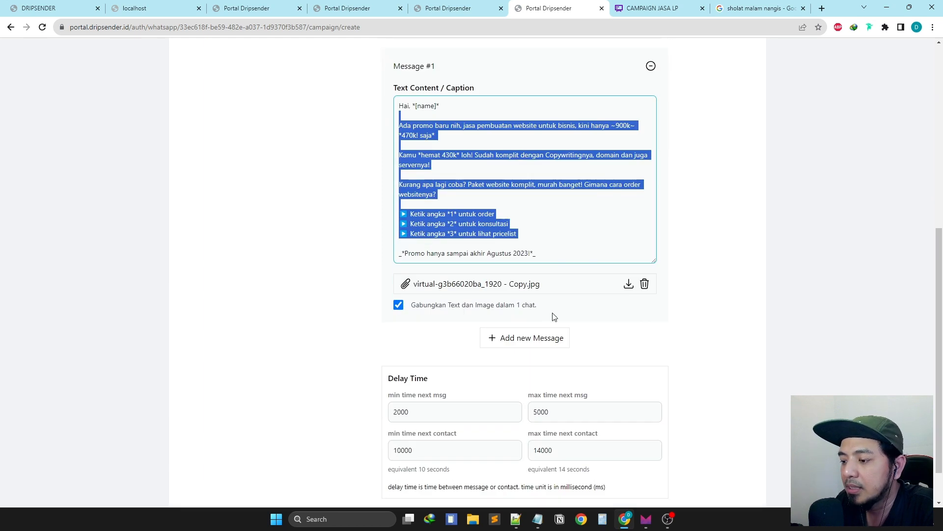
left_click(546, 294)
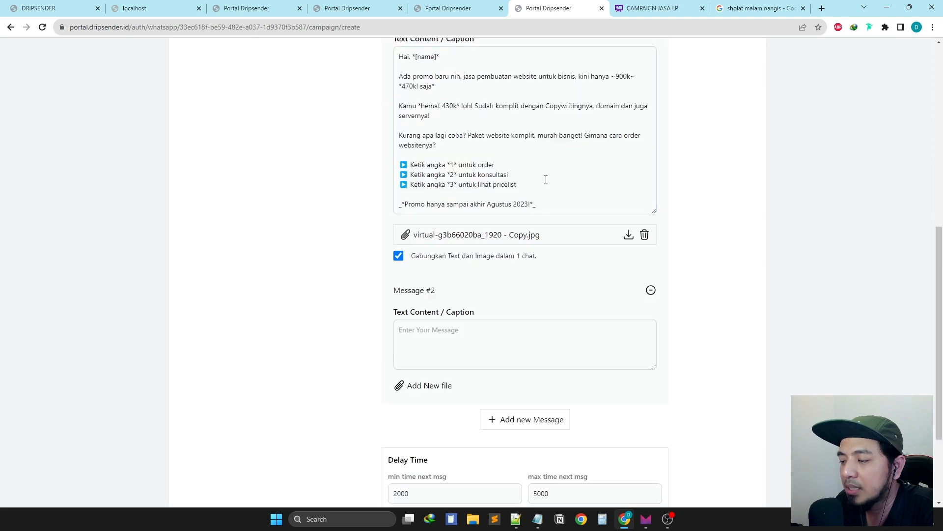
left_click_drag(546, 179, 491, 67)
left_click(516, 336)
scroll(520, 337, "down", 2)
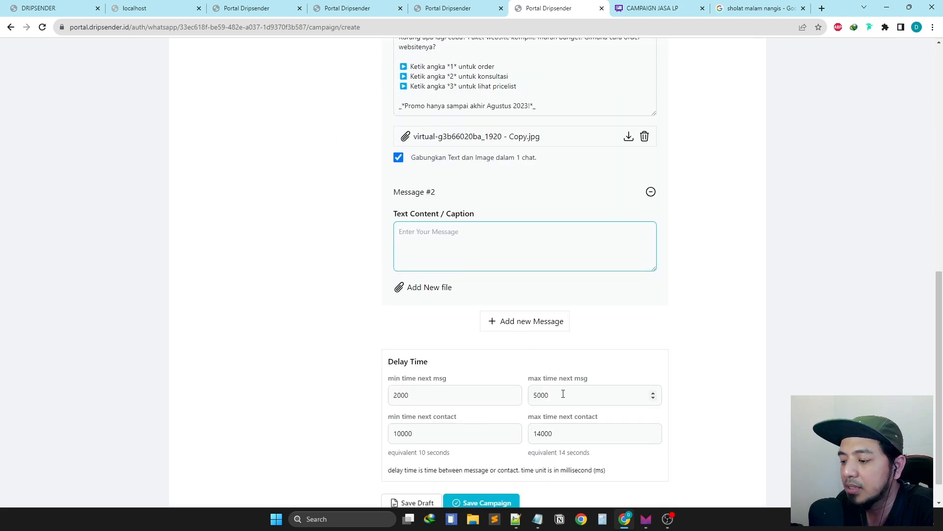
left_click(651, 192)
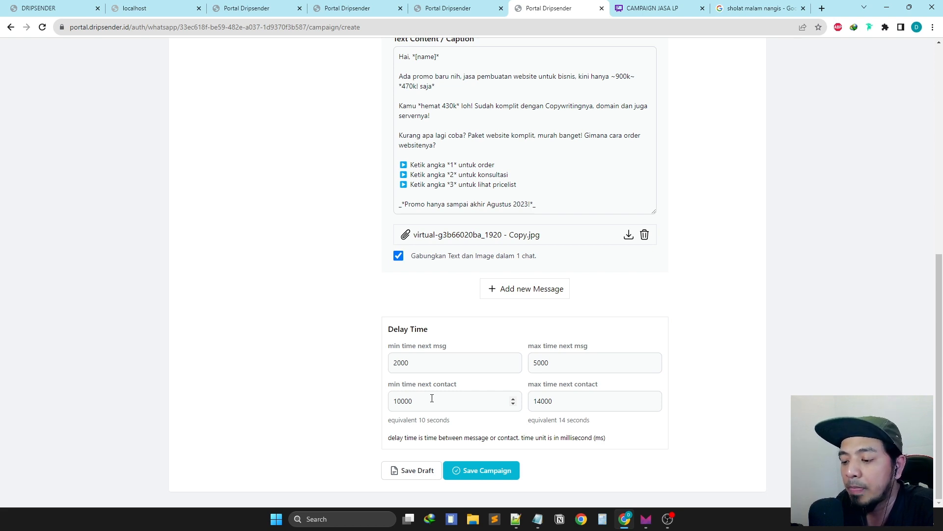
left_click_drag(396, 399, 536, 406)
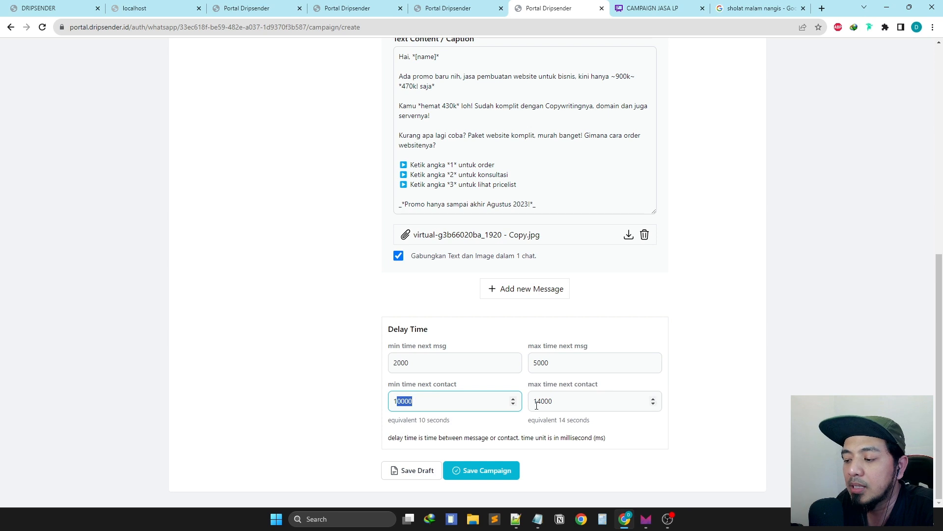
double_click(548, 406)
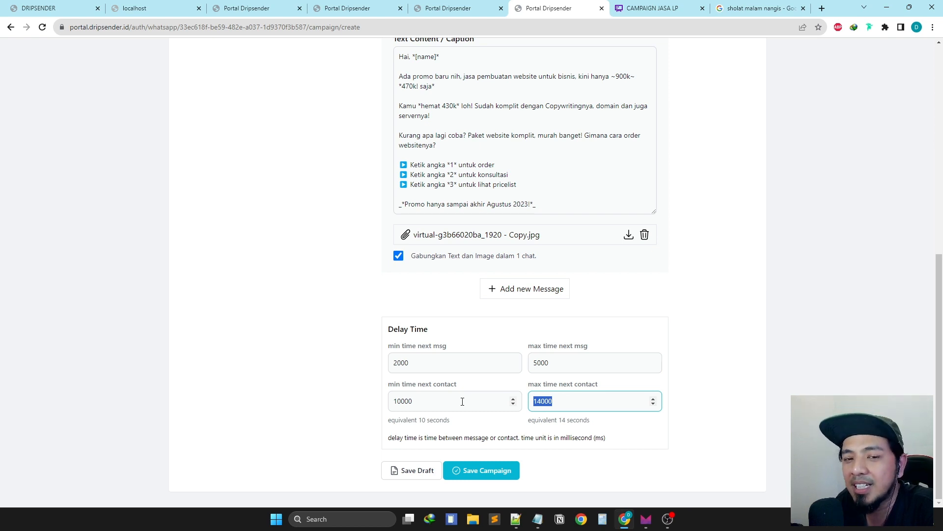
left_click(760, 392)
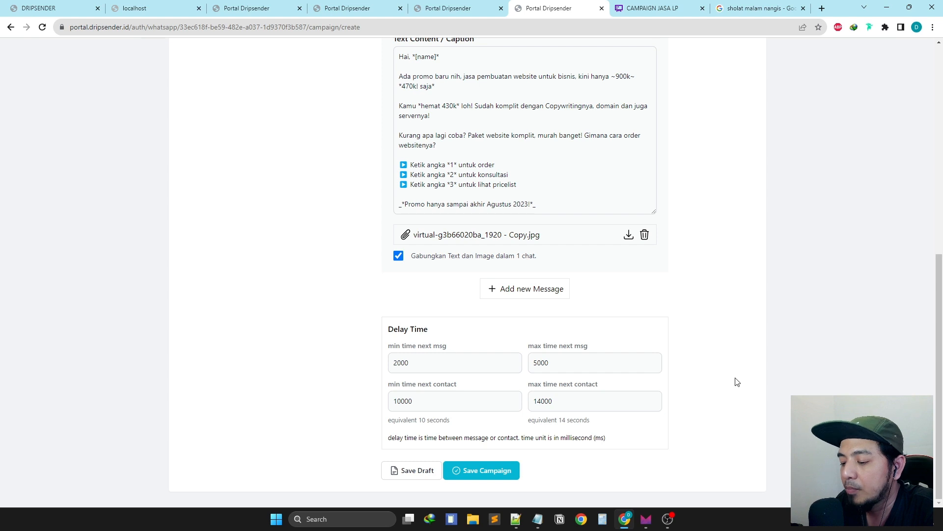
Review the completed form for Campaign 1 and save the campaign as a draft.
scroll(517, 334, "up", 3)
scroll(517, 335, "up", 4)
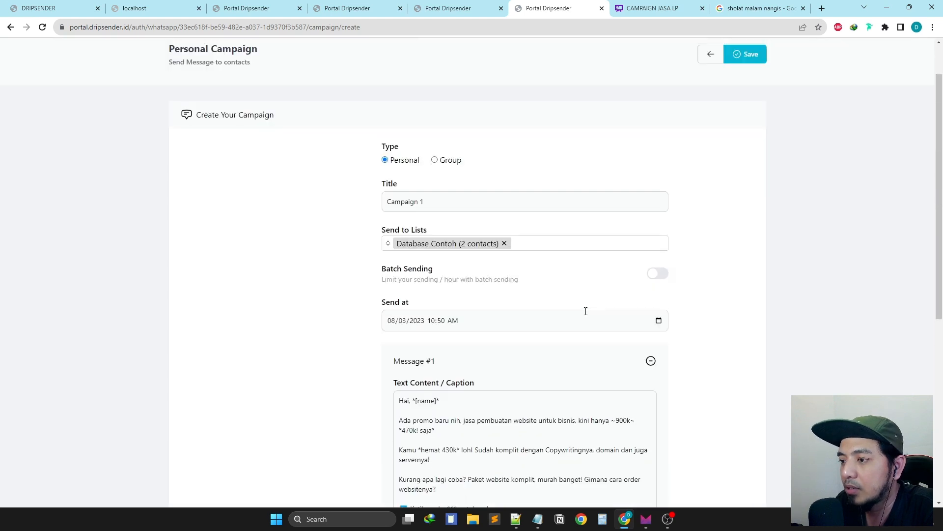
scroll(814, 270, "down", 7)
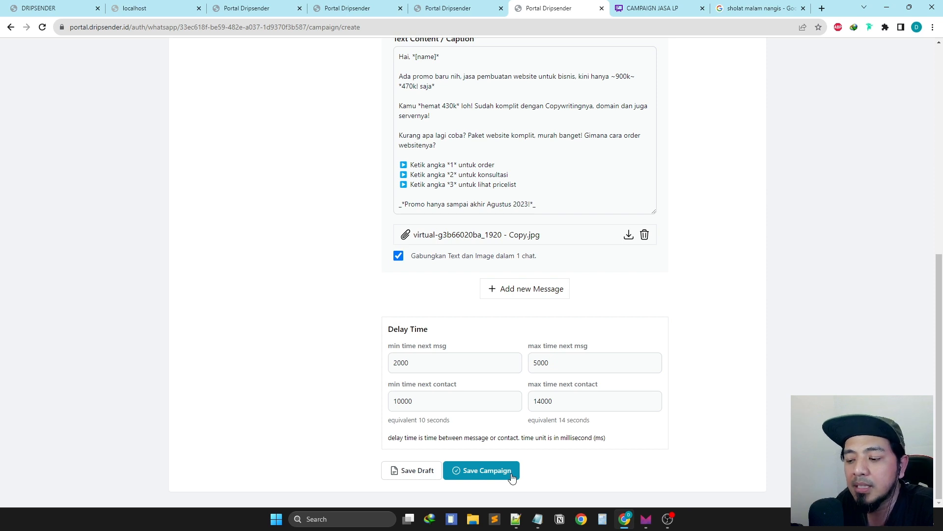
left_click(420, 477)
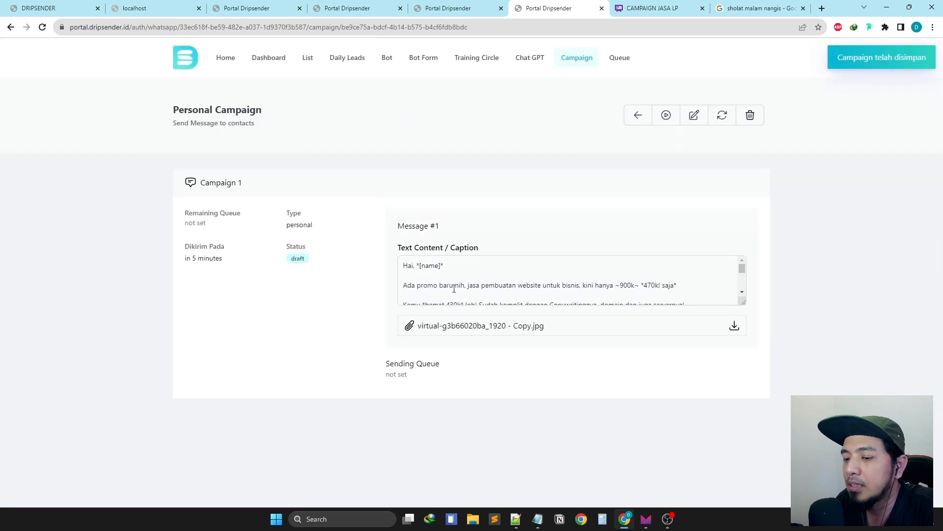
scroll(454, 286, "down", 1)
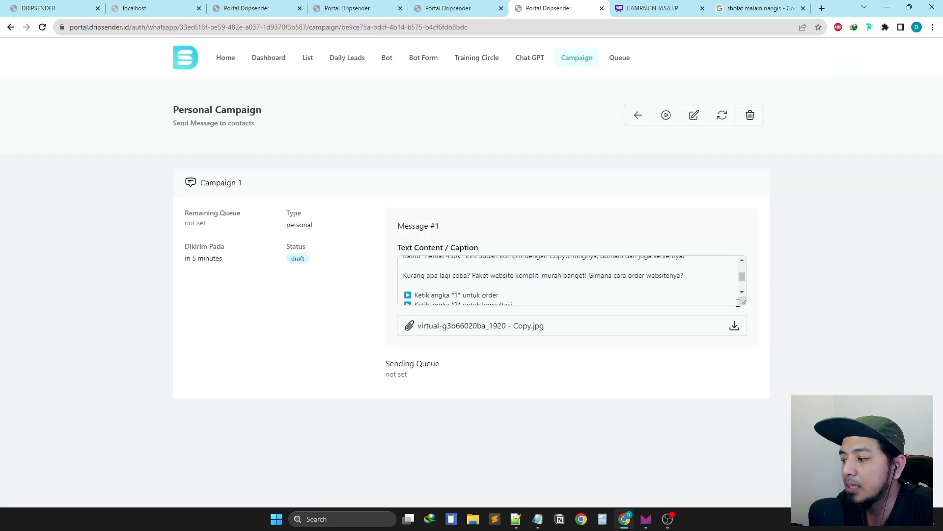
Enlarge the Message #1 caption box and review the draft campaign's promo text and scheduled sending time.
left_click(738, 302)
left_click_drag(738, 303, 742, 424)
left_click_drag(590, 345, 457, 305)
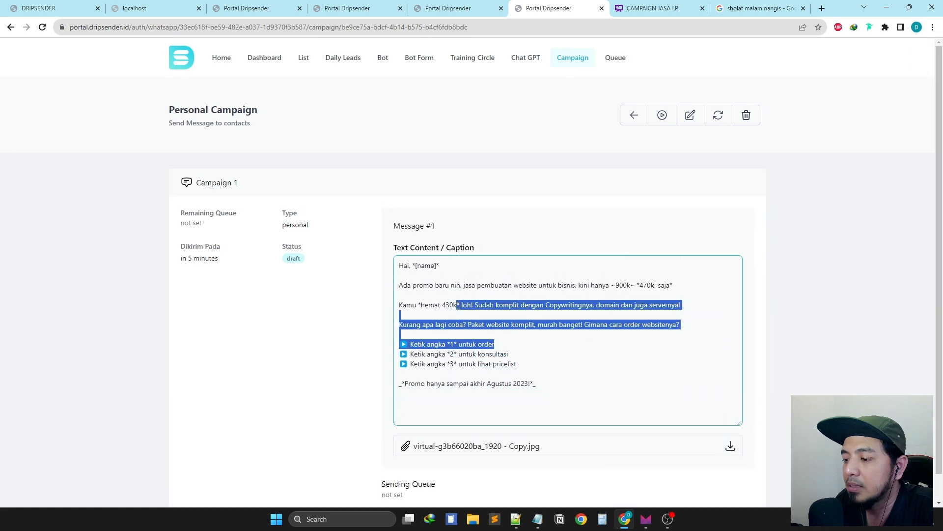
left_click(531, 345)
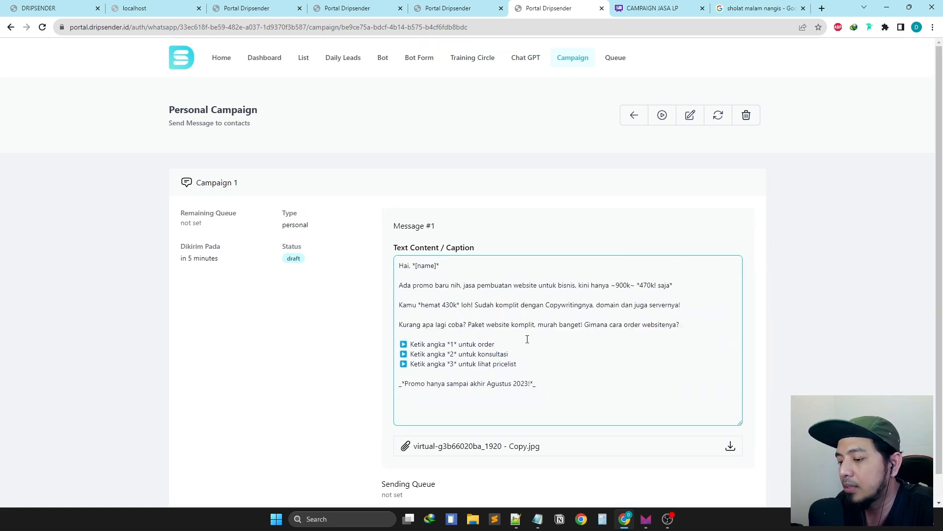
scroll(477, 284, "down", 1)
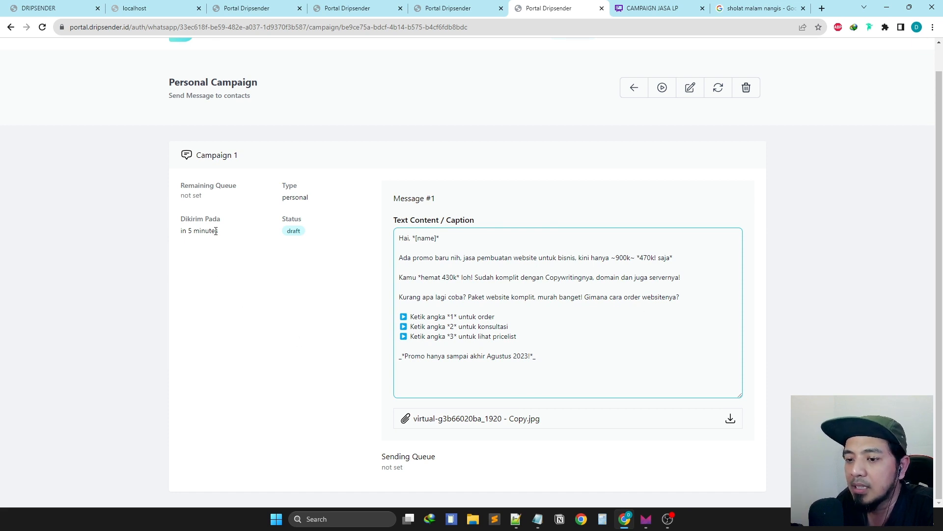
left_click_drag(219, 232, 196, 240)
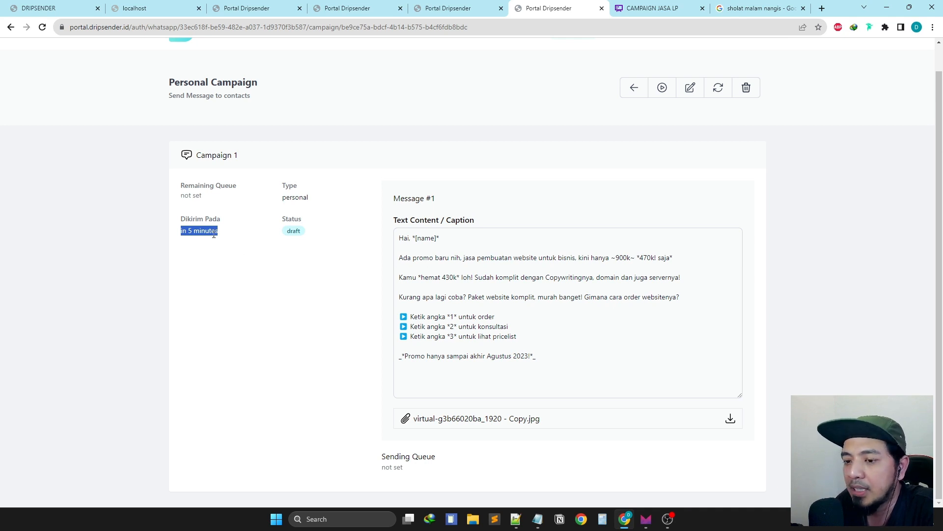
left_click(214, 234)
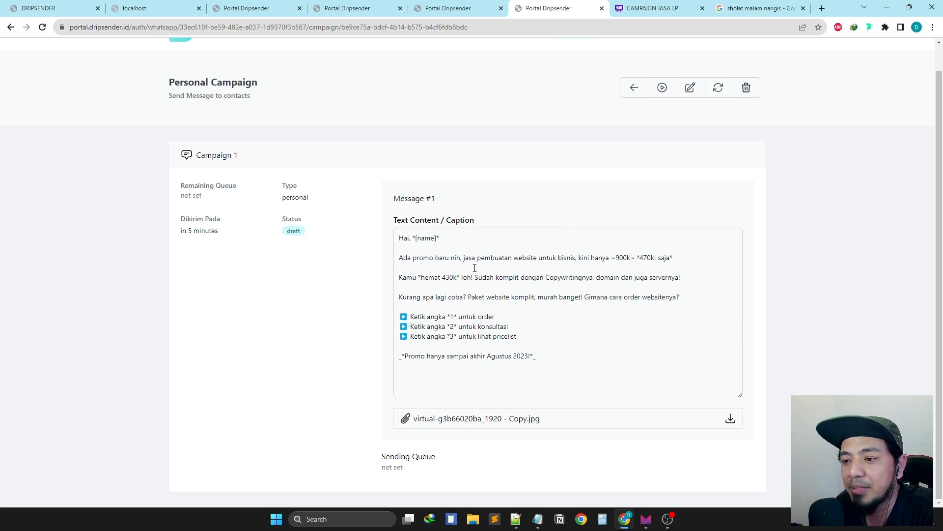
Start Campaign 1, stop it, and start it again so it waits for its scheduled time.
left_click(662, 93)
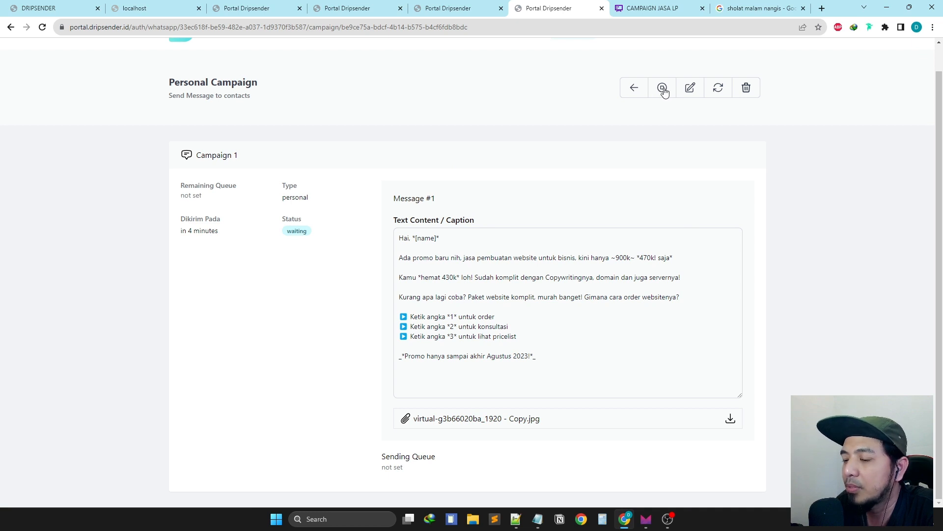
left_click(663, 89)
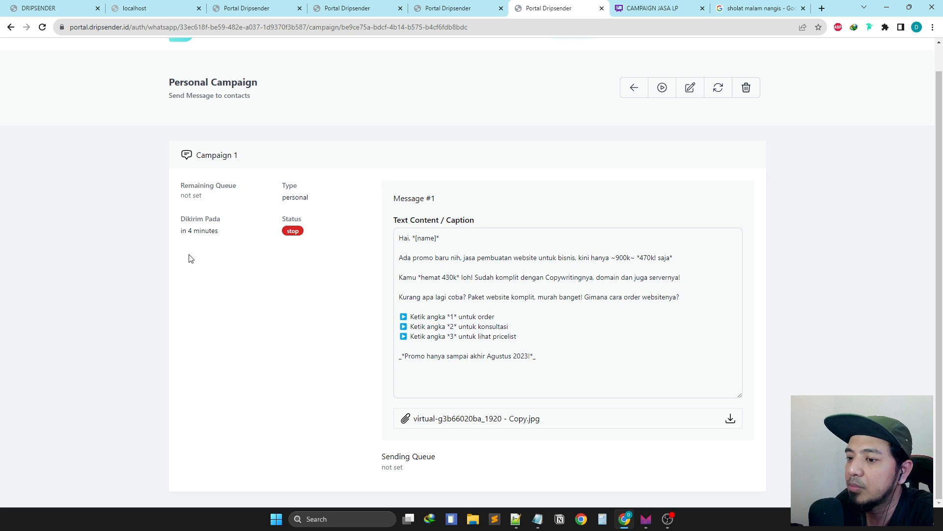
left_click(663, 91)
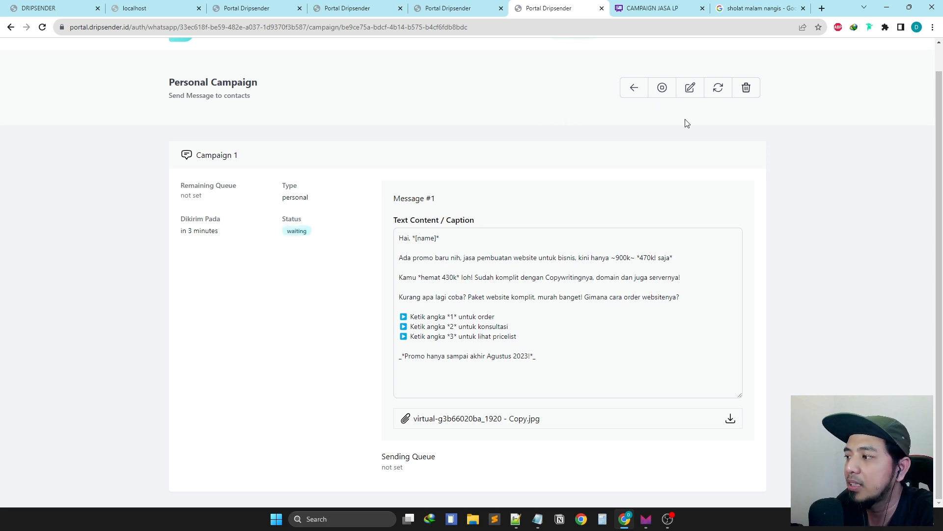
Open Campaign 1 for editing, review its message and delay settings, and return to the campaign list without saving.
left_click(691, 89)
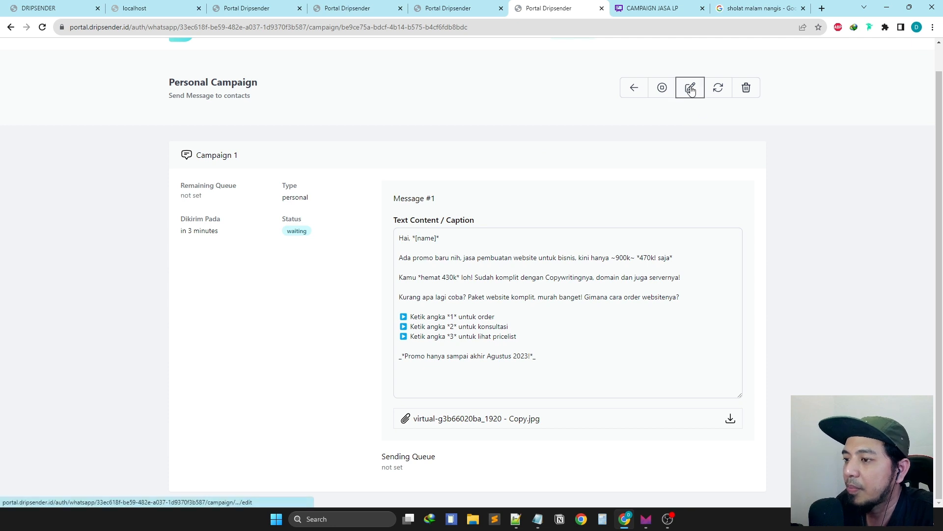
scroll(648, 183, "down", 3)
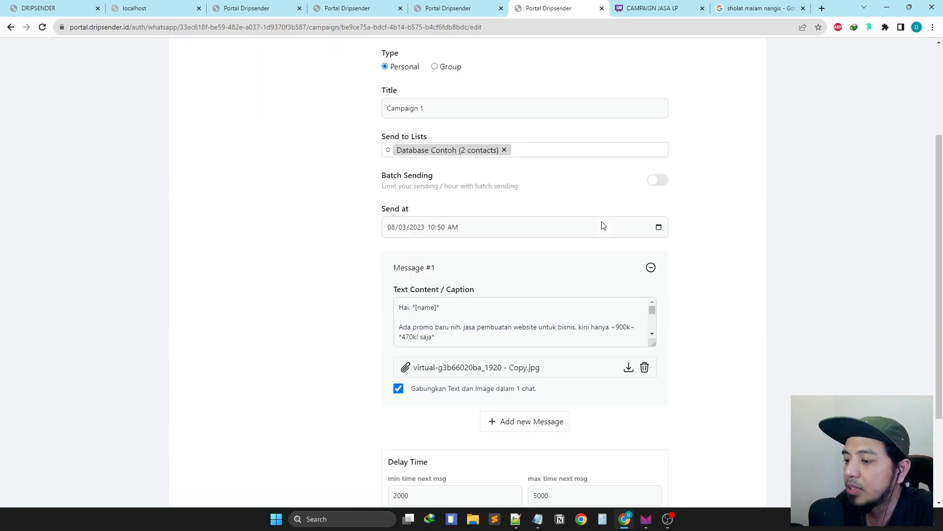
scroll(602, 225, "down", 3)
left_click(581, 205)
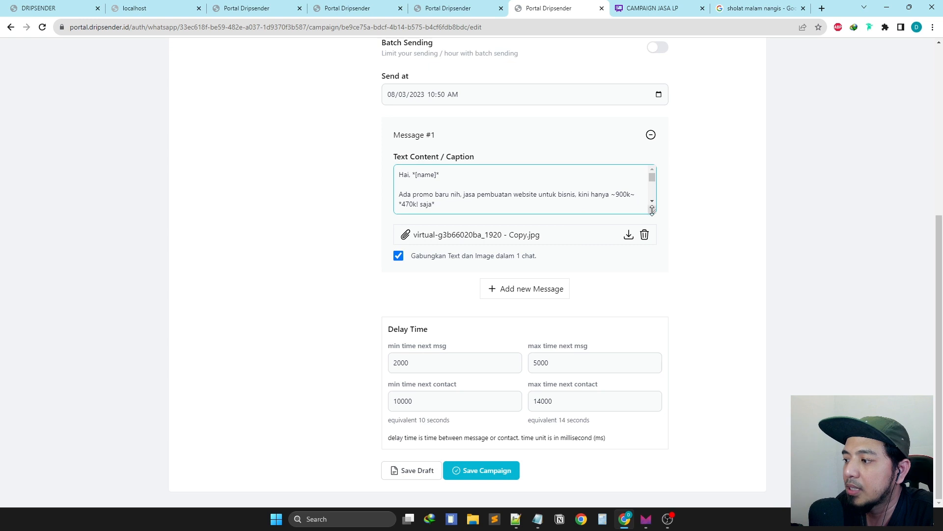
left_click_drag(653, 212, 657, 237)
scroll(691, 231, "down", 1)
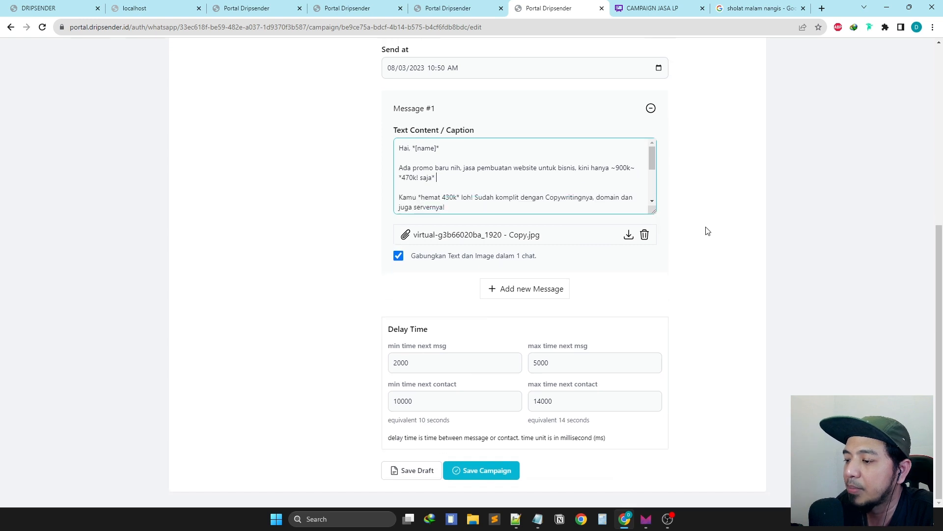
scroll(707, 233, "up", 7)
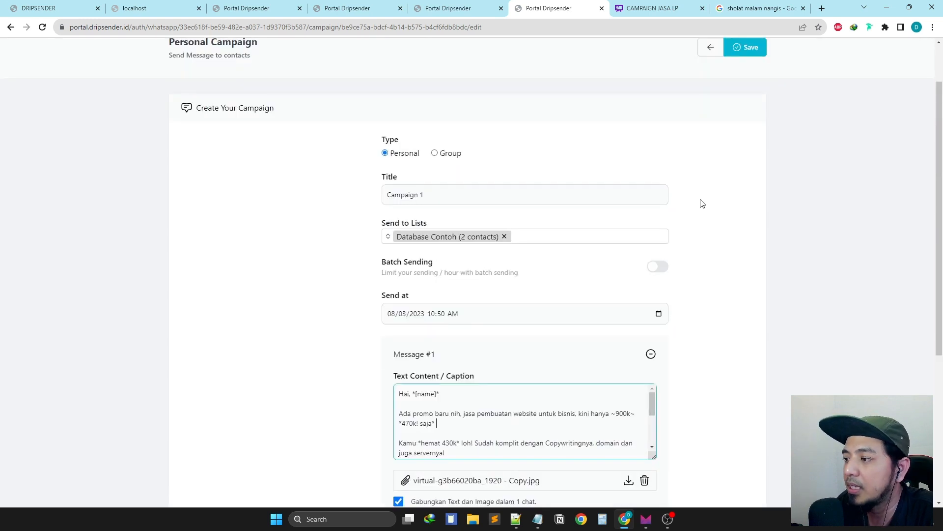
left_click(711, 112)
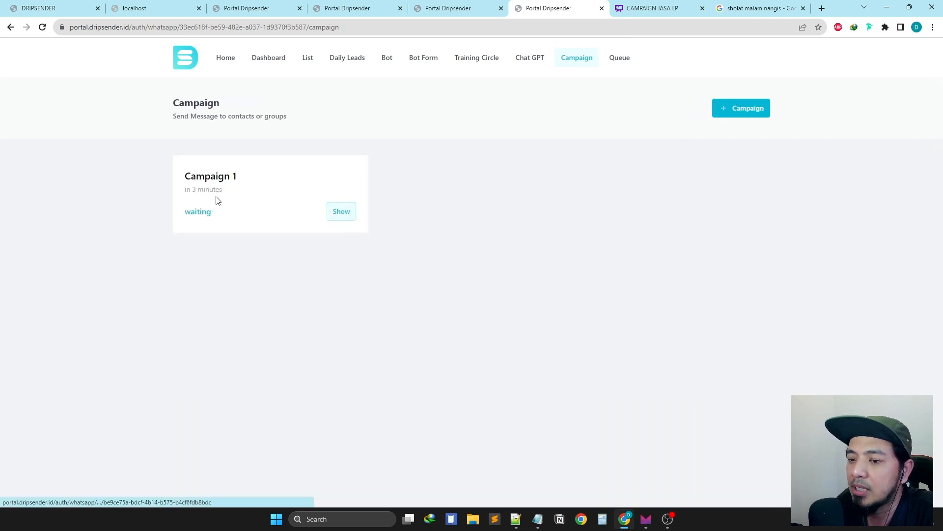
Open the reuse form of Campaign 1, review the copied message and settings, and go back to the campaign list.
left_click(342, 215)
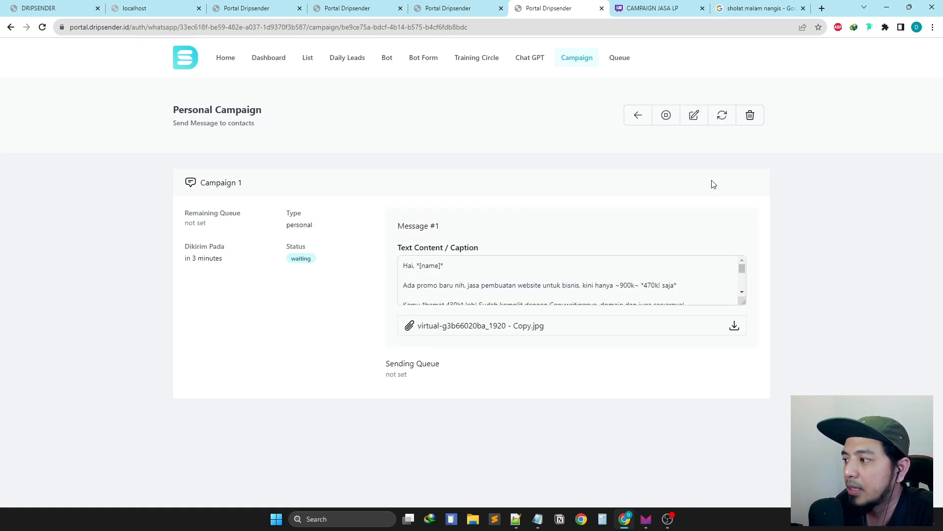
left_click(724, 117)
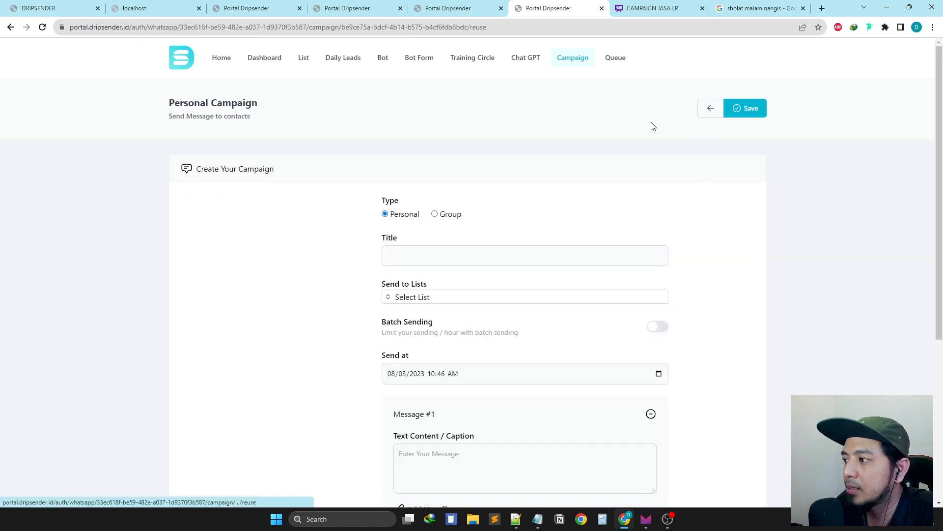
scroll(629, 218, "down", 4)
scroll(737, 253, "down", 2)
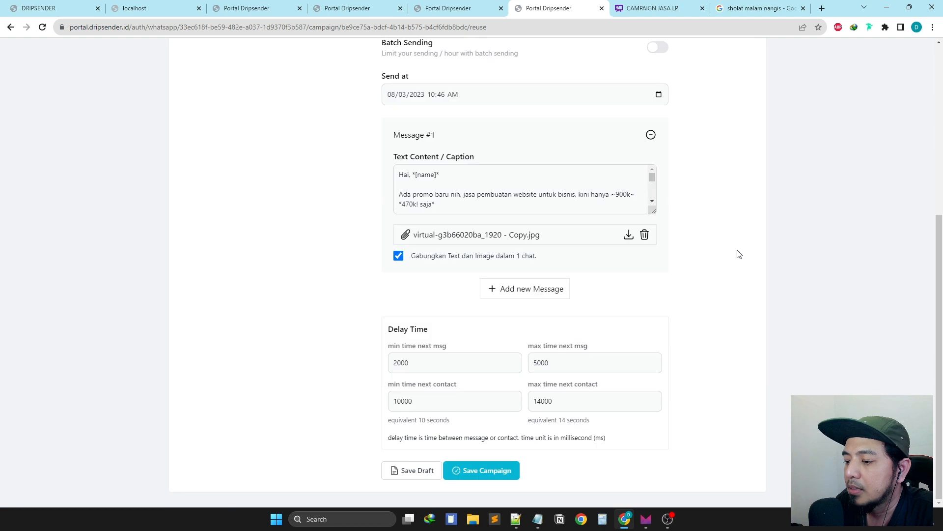
scroll(752, 265, "up", 5)
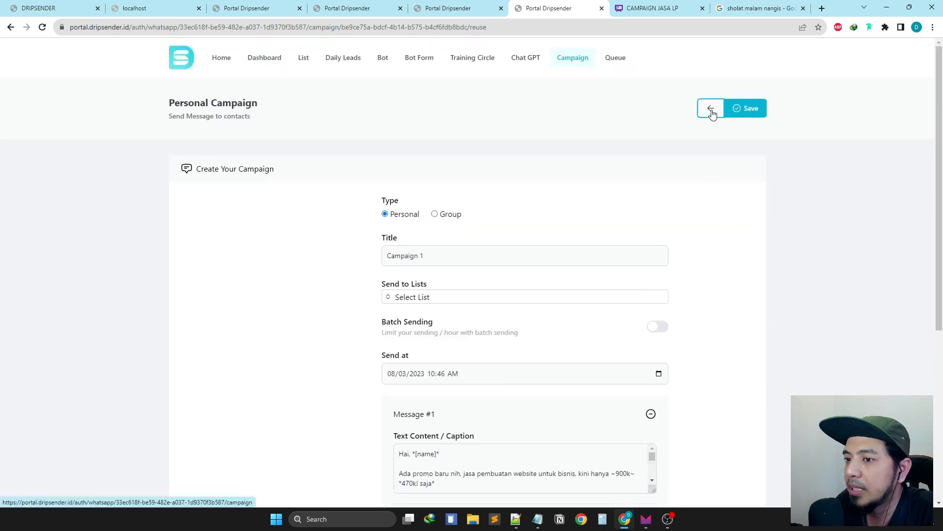
left_click(711, 108)
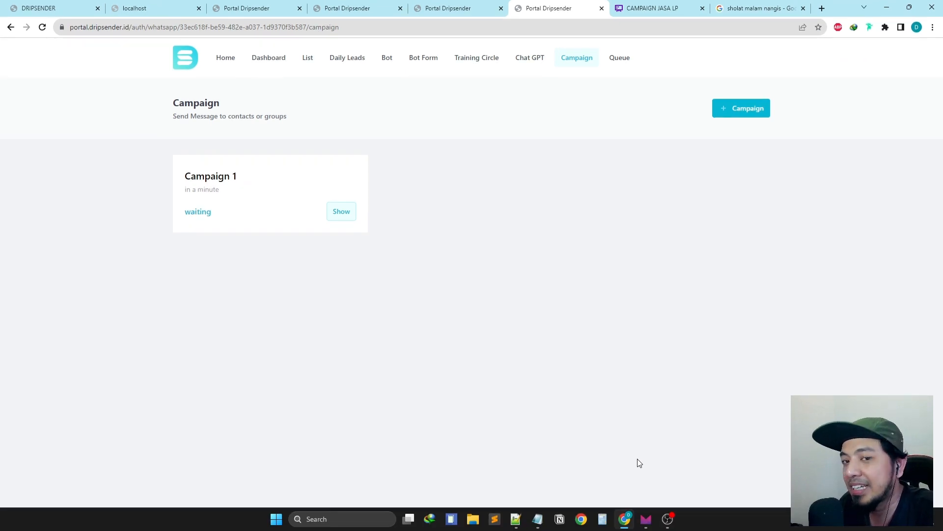
Bring up the Maxgrabb 3 WhatsApp window, then return to Dripsender and reload the campaign list to check Campaign 1's progress.
left_click(624, 520)
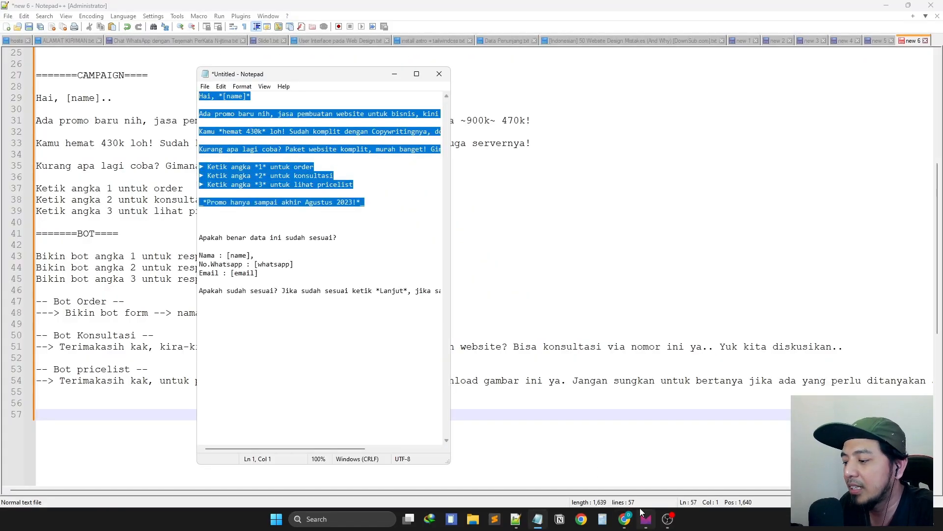
left_click(645, 520)
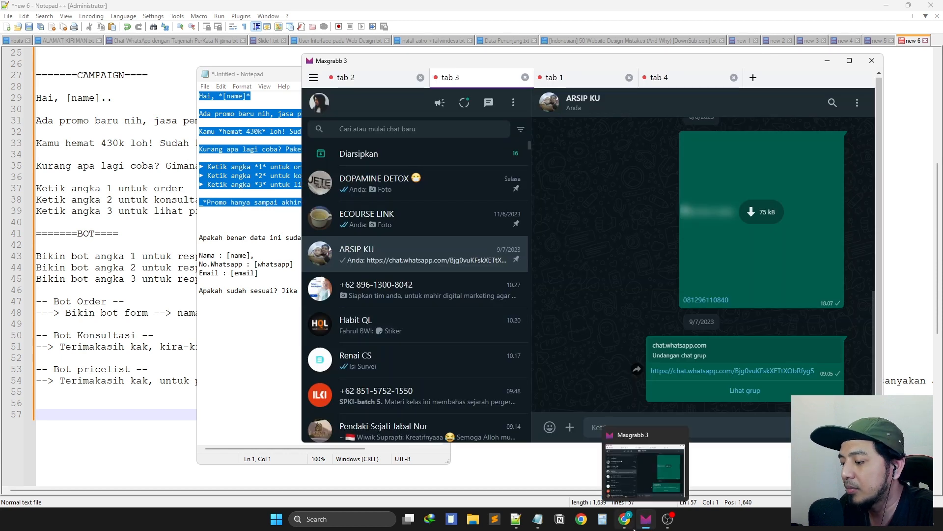
left_click(646, 519)
left_click(646, 521)
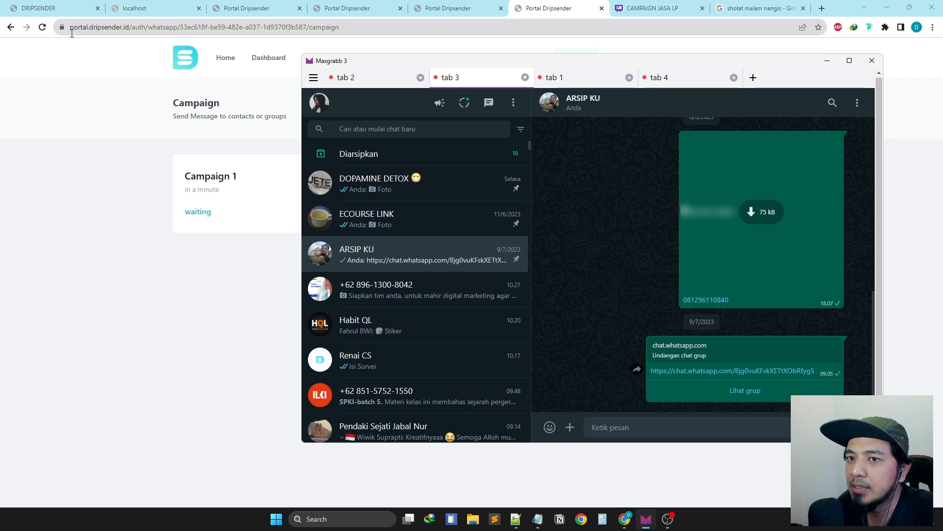
left_click(43, 28)
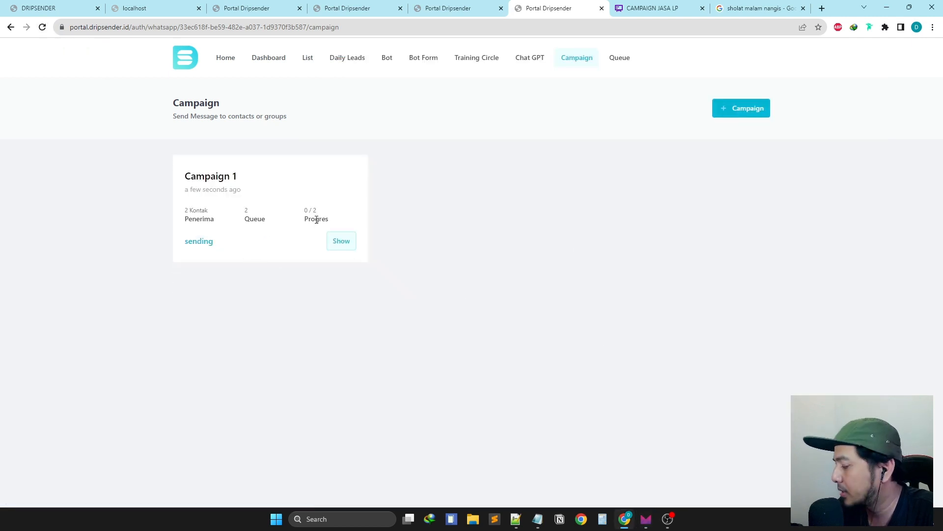
Switch to Maxgrabb 3 and open the Renai CS chat in tab 3 to read the received promo message and its reply options.
left_click(646, 519)
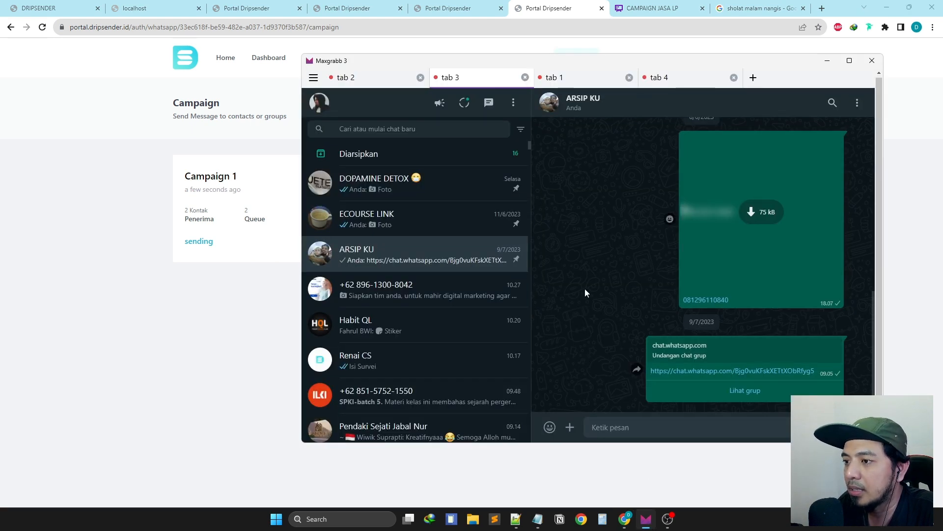
left_click(363, 79)
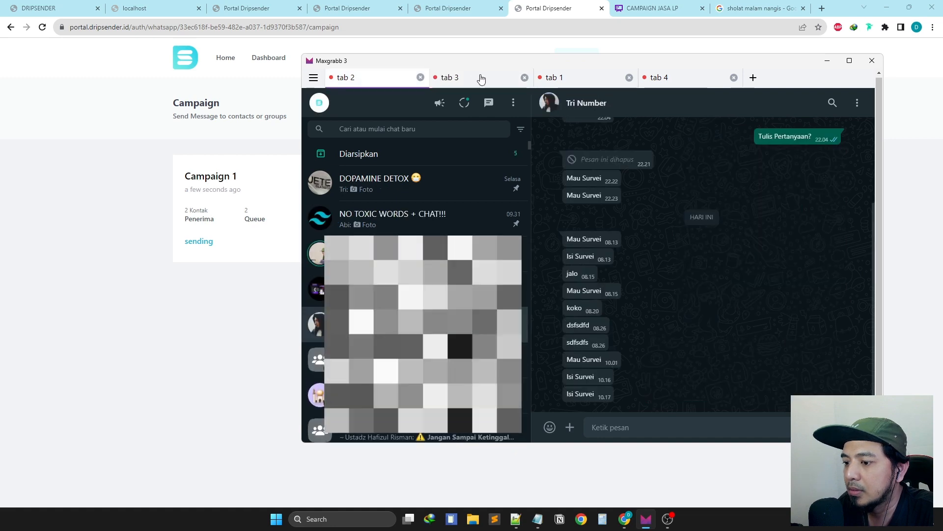
left_click(481, 79)
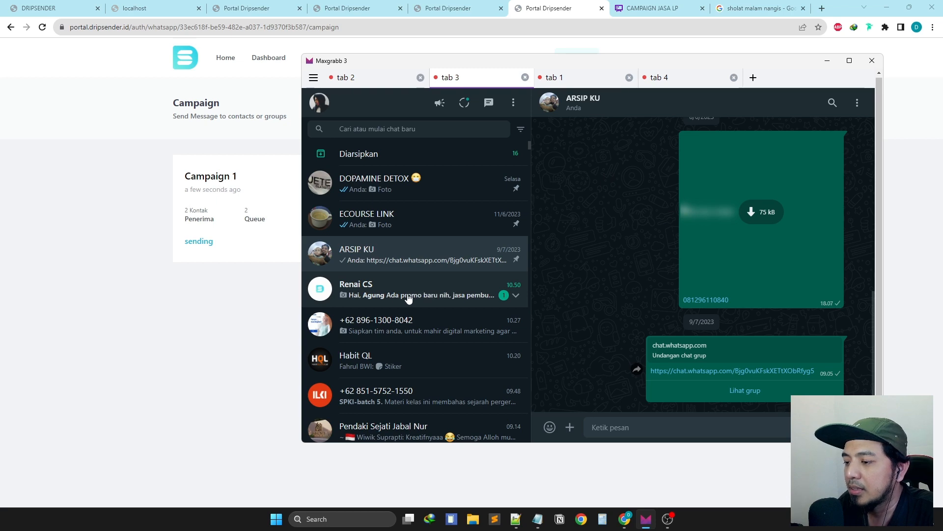
left_click(441, 294)
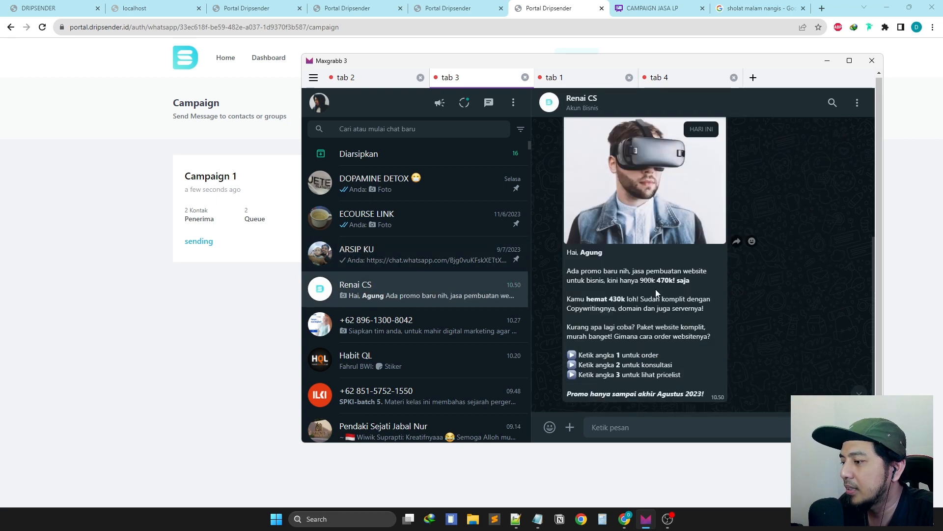
scroll(655, 289, "down", 2)
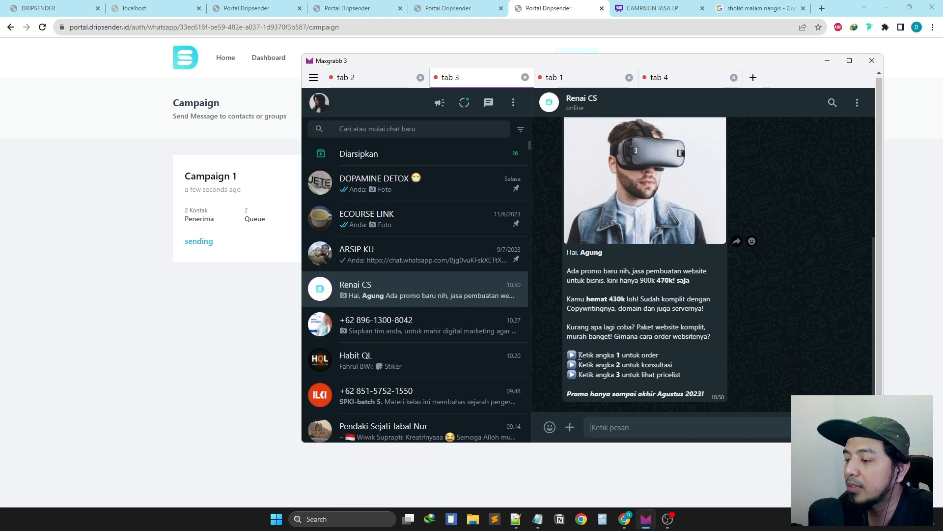
left_click_drag(579, 355, 658, 356)
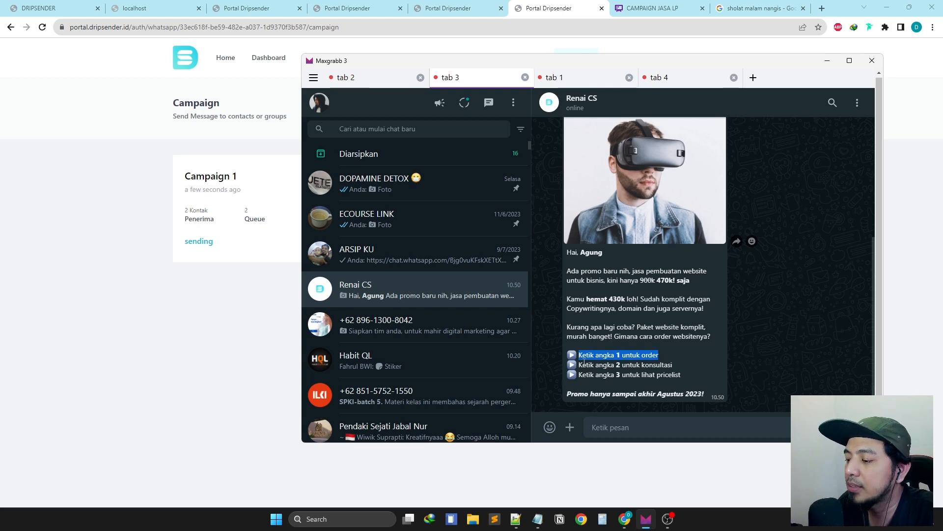
left_click_drag(580, 365, 680, 373)
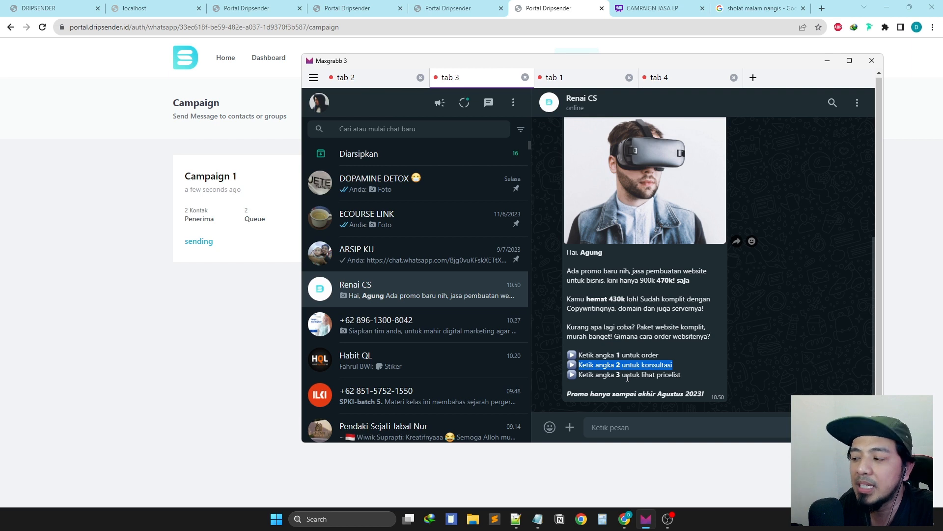
left_click(695, 372)
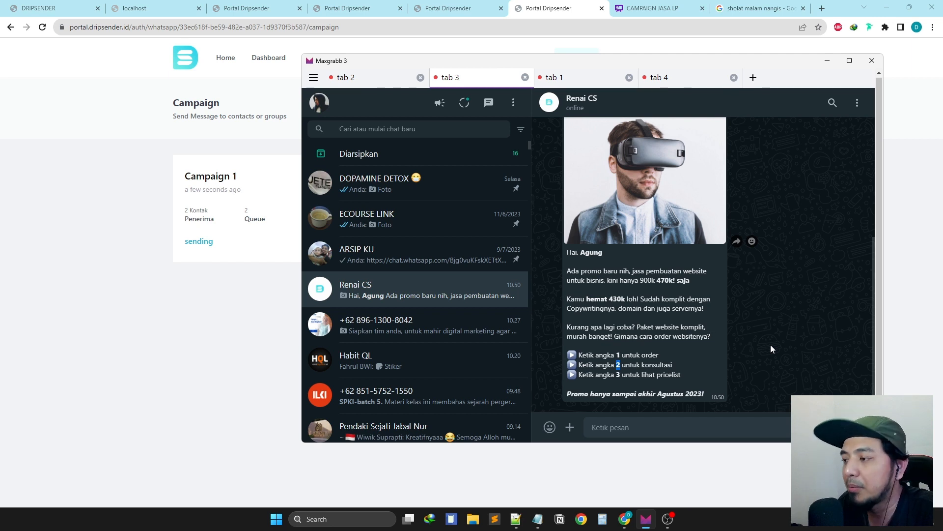
Return to Dripsender, open Campaign 1's details, and enlarge the page to examine its status and sending queue.
left_click(240, 304)
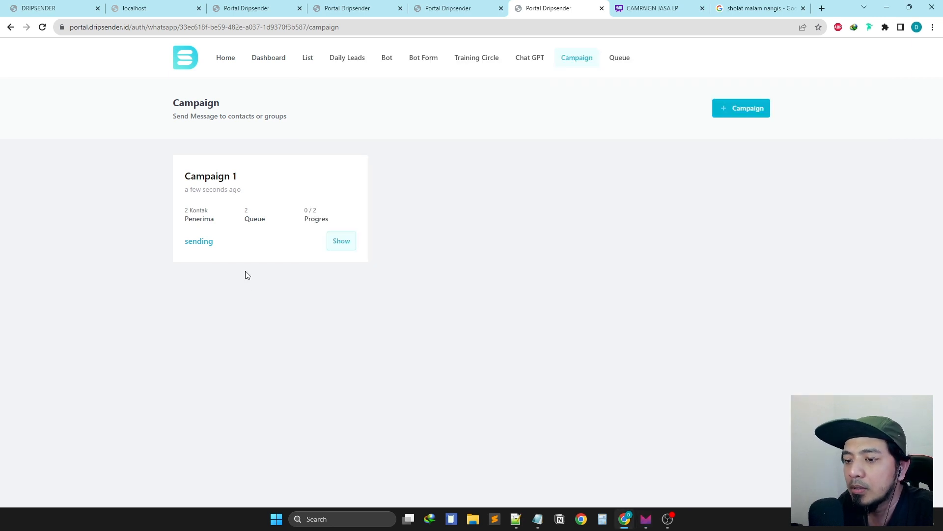
left_click(341, 245)
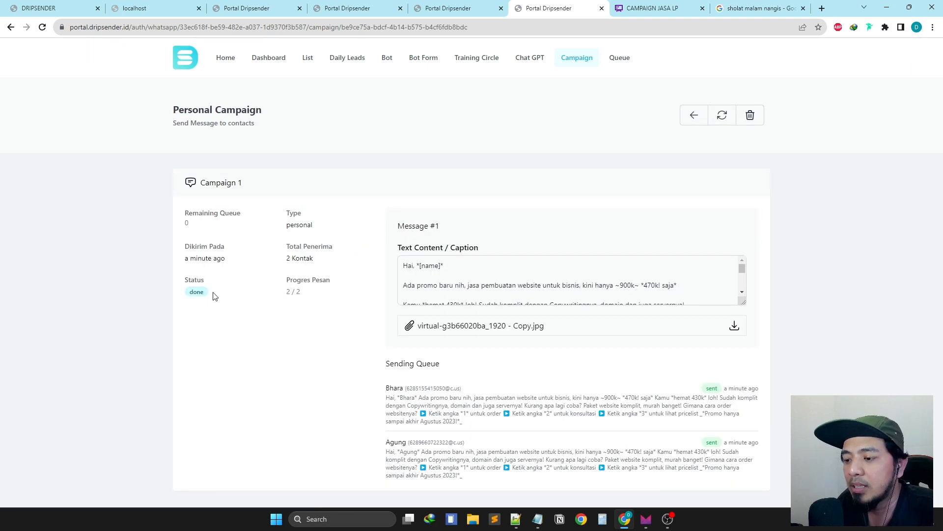
scroll(417, 295, "down", 5)
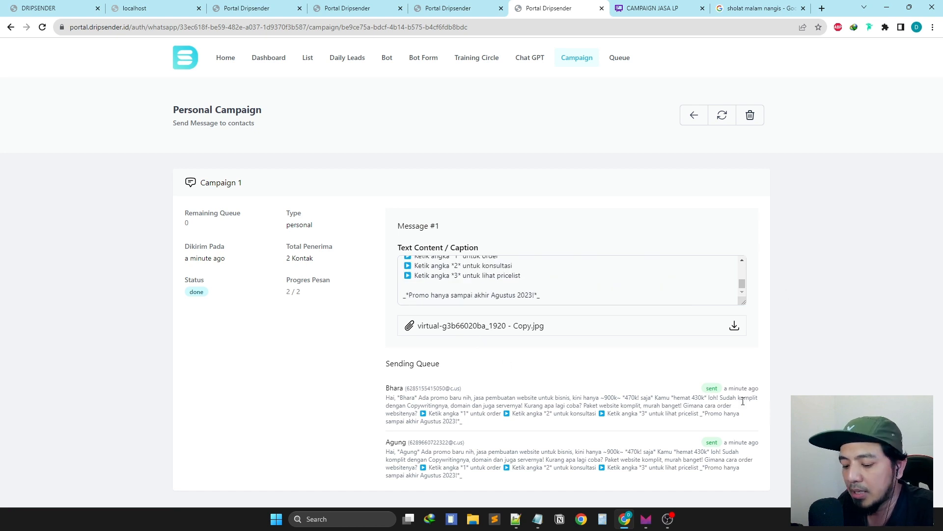
key("ctrl+plus")
key("ctrl+plus")
key("ctrl+plus")
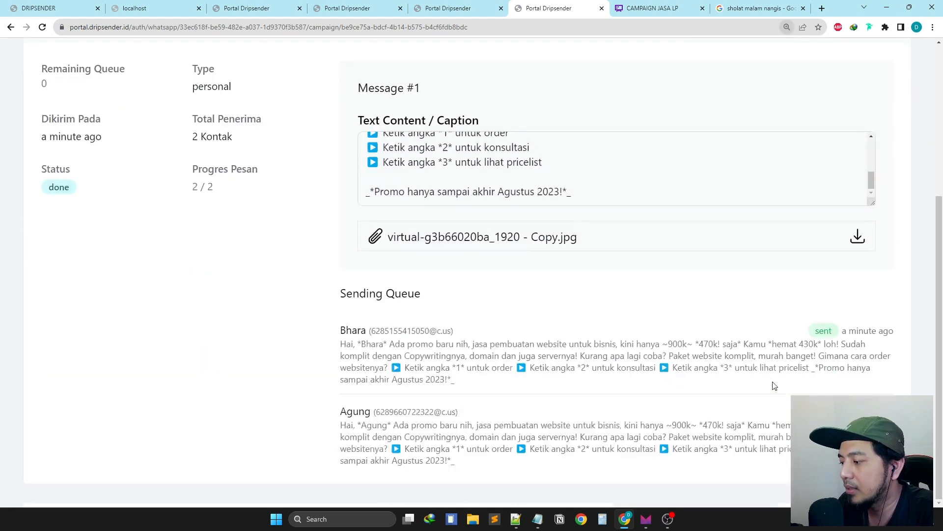
Return the Campaign 1 details page to normal size and examine the first recipient's entry in the sending queue.
key("ctrl+minus")
key("ctrl+minus")
key("ctrl+minus")
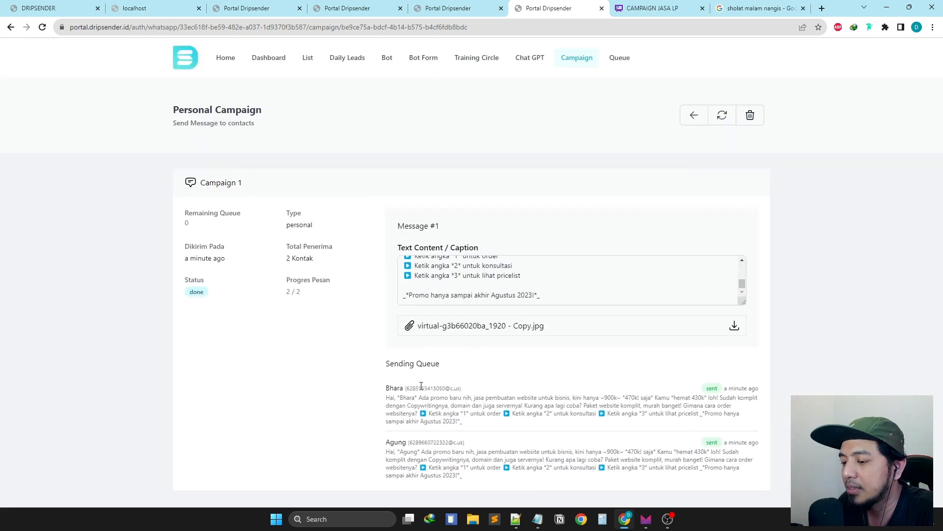
left_click_drag(419, 388, 466, 414)
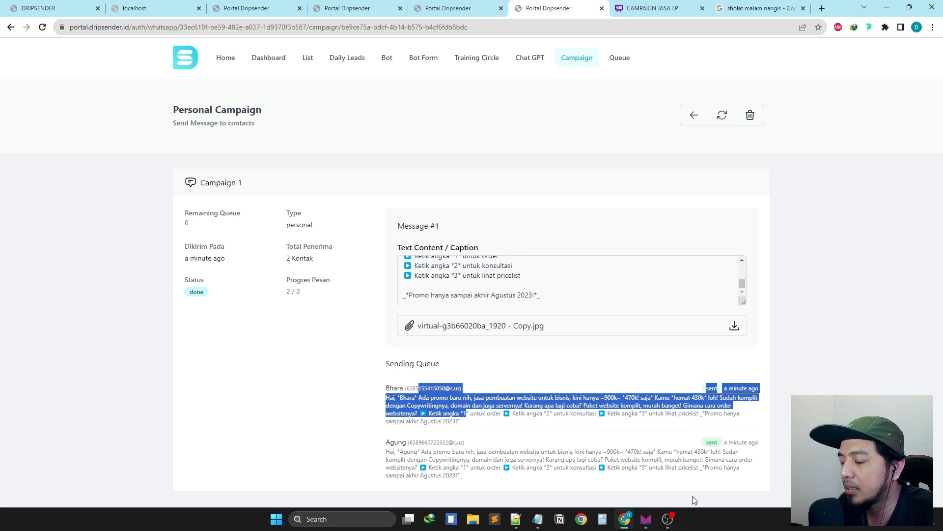
Switch to Maxgrabb 3, compare tabs 2 and 3, and open the Renai CS chat in tab 1 to check the recipient's name in the promo message.
left_click(646, 518)
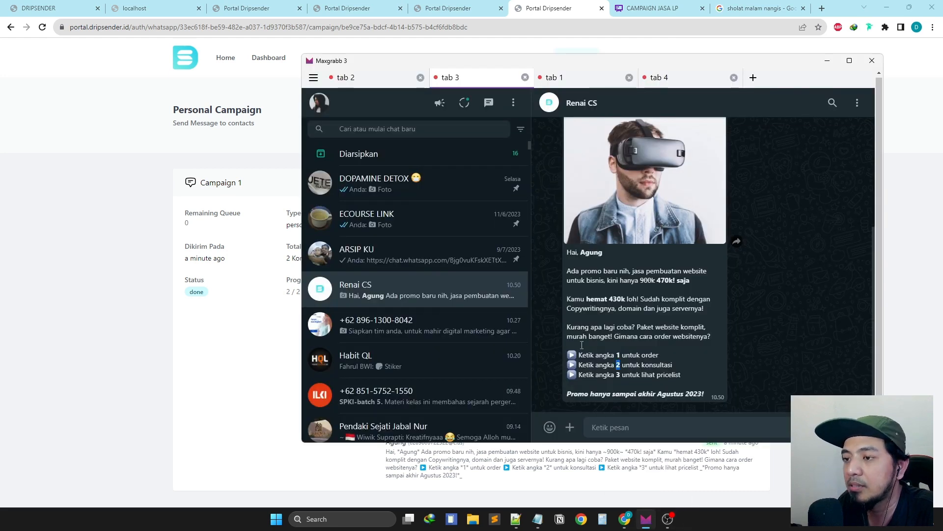
left_click(386, 84)
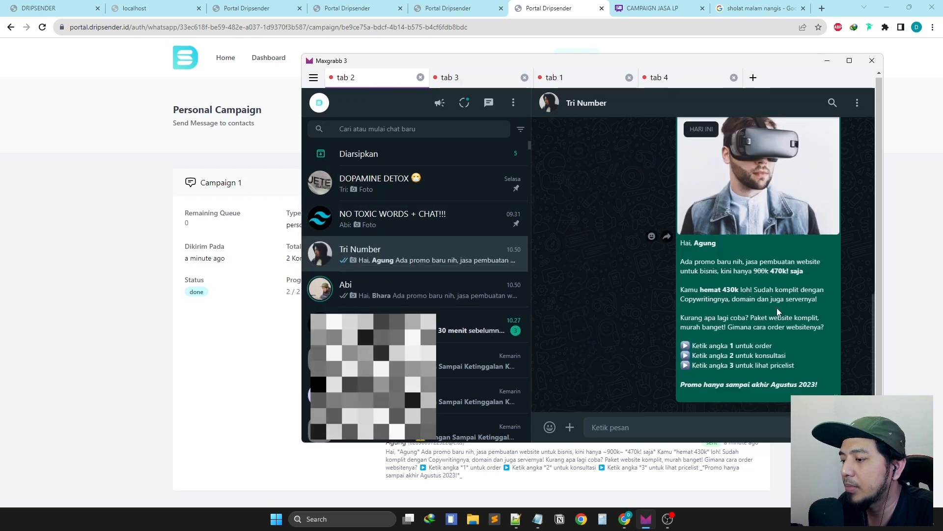
left_click(478, 83)
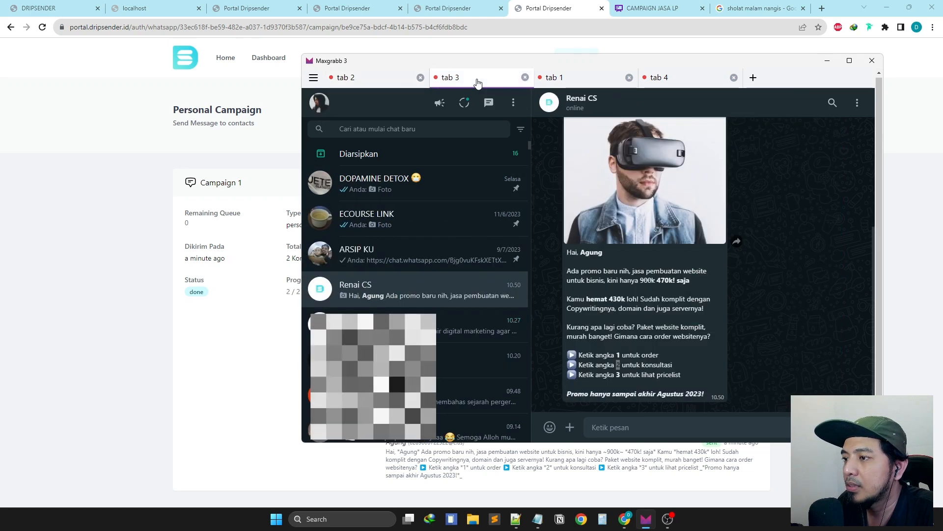
left_click(574, 82)
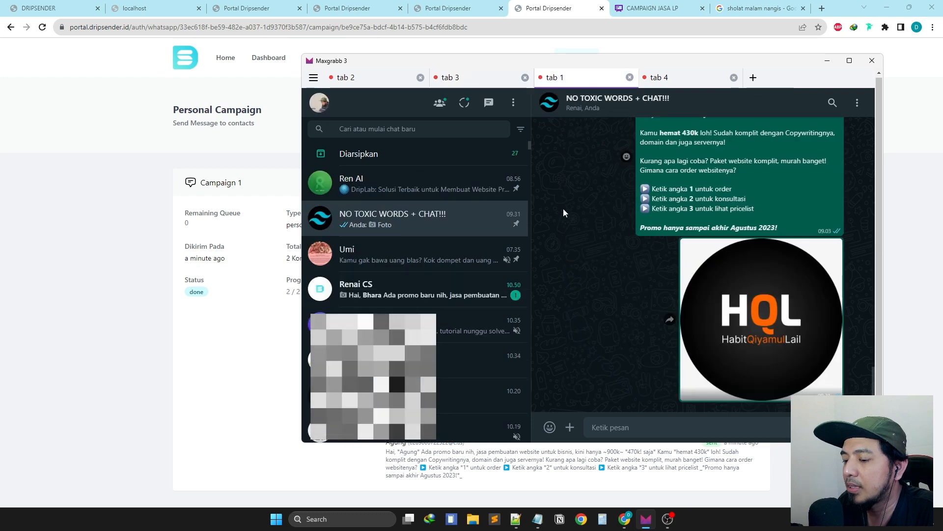
left_click(450, 294)
scroll(696, 307, "down", 2)
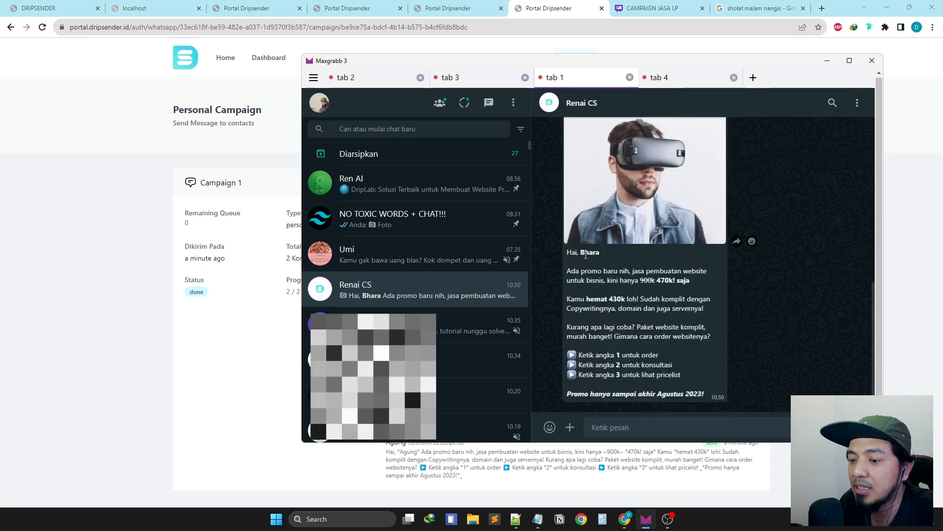
double_click(586, 252)
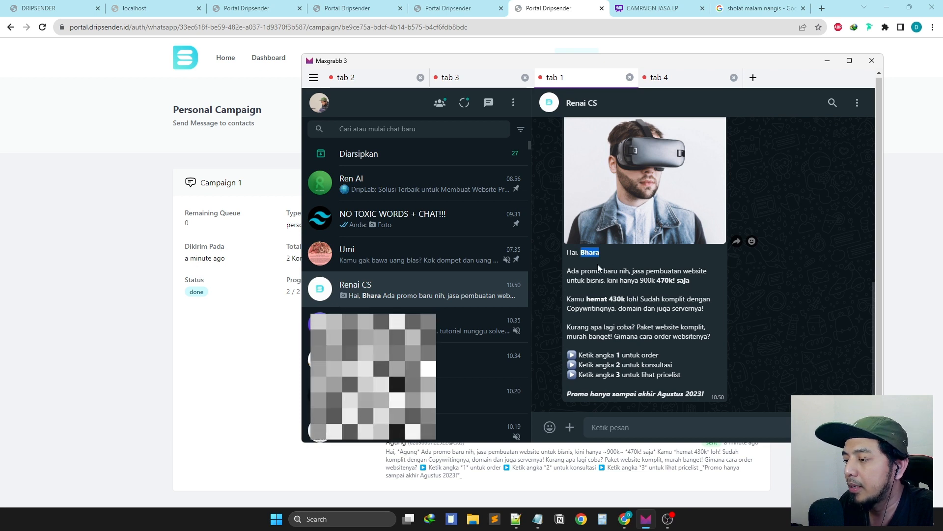
Return to Dripsender to check the first recipient's delivery status, briefly revisit the Maxgrabb 3 chat, and go back to Campaign 1's details.
left_click(237, 331)
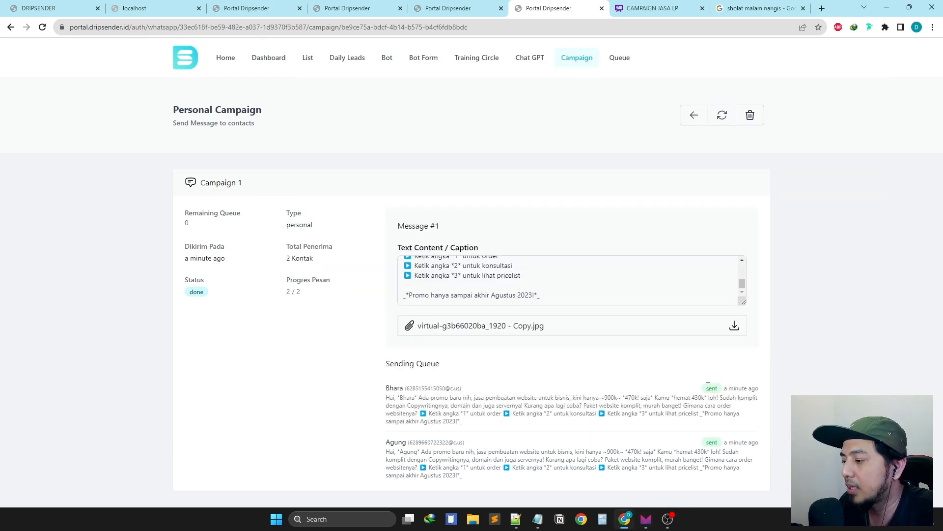
left_click_drag(710, 389, 720, 389)
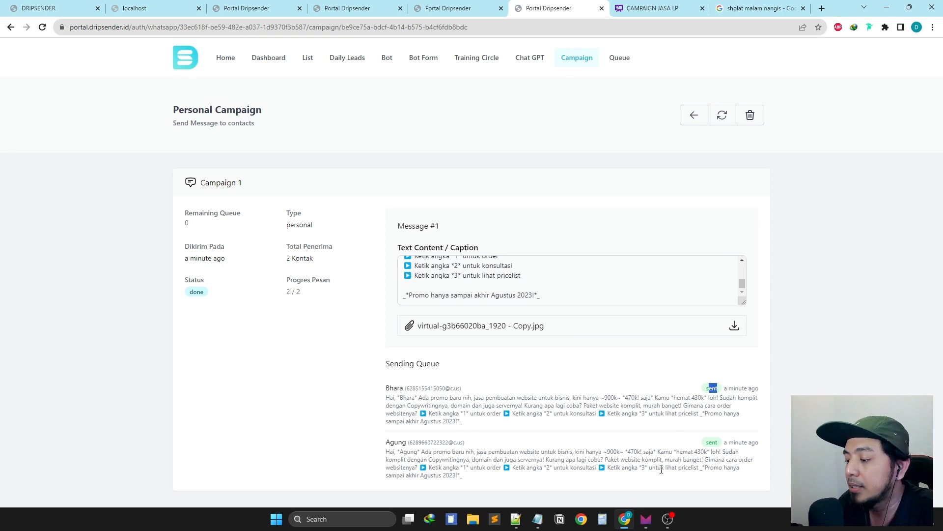
left_click(646, 521)
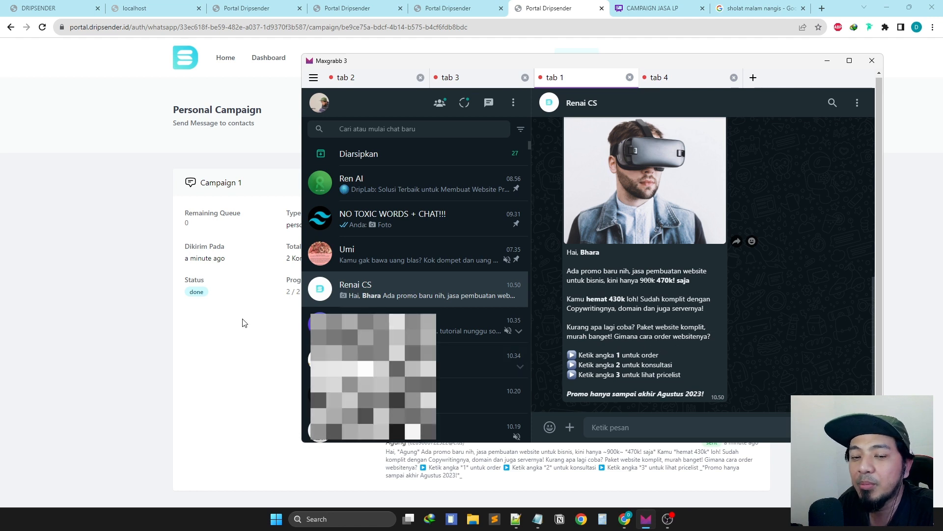
left_click(253, 341)
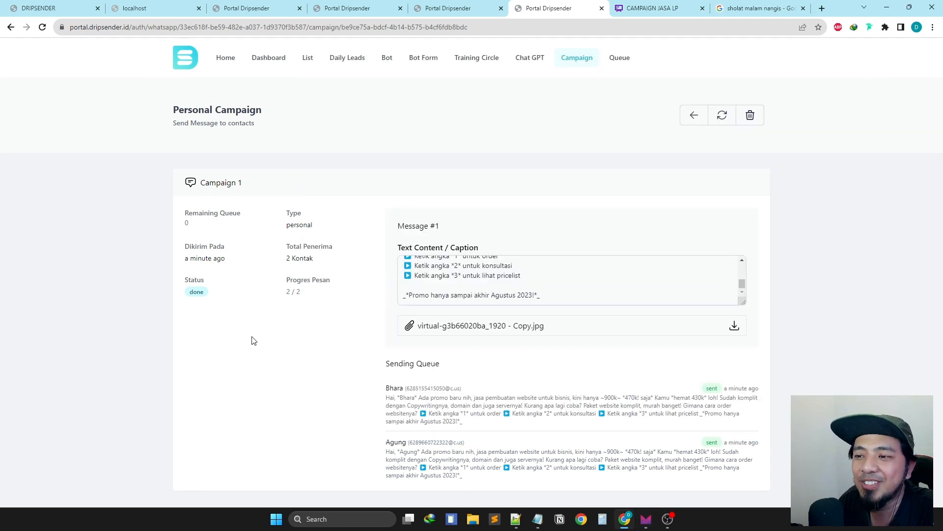